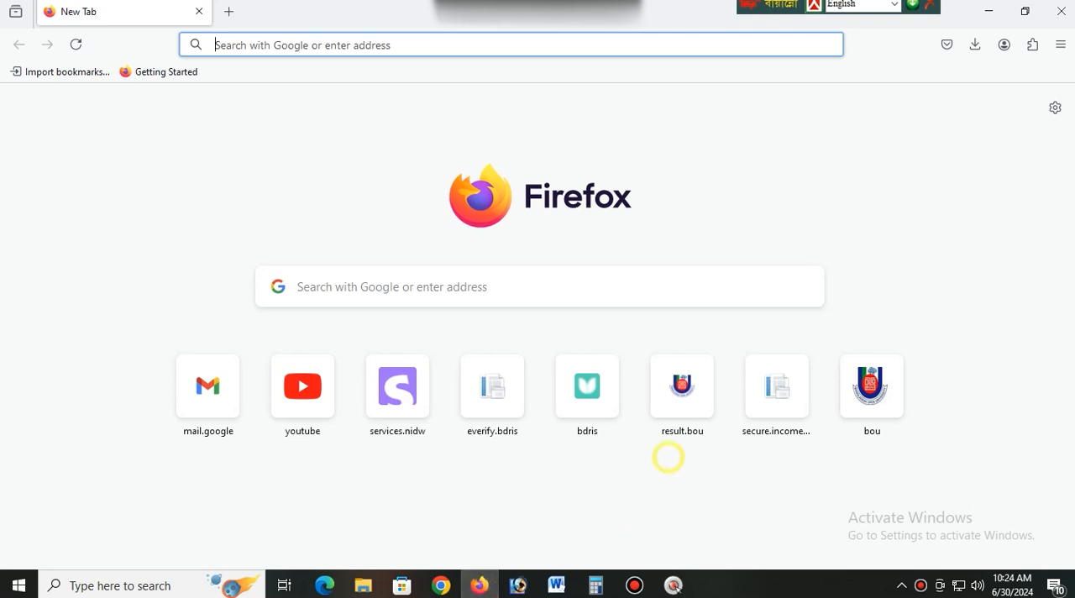
Open the NBR e-TIN registration page from the new tab's shortcuts and fill in the user ID.
left_click(766, 379)
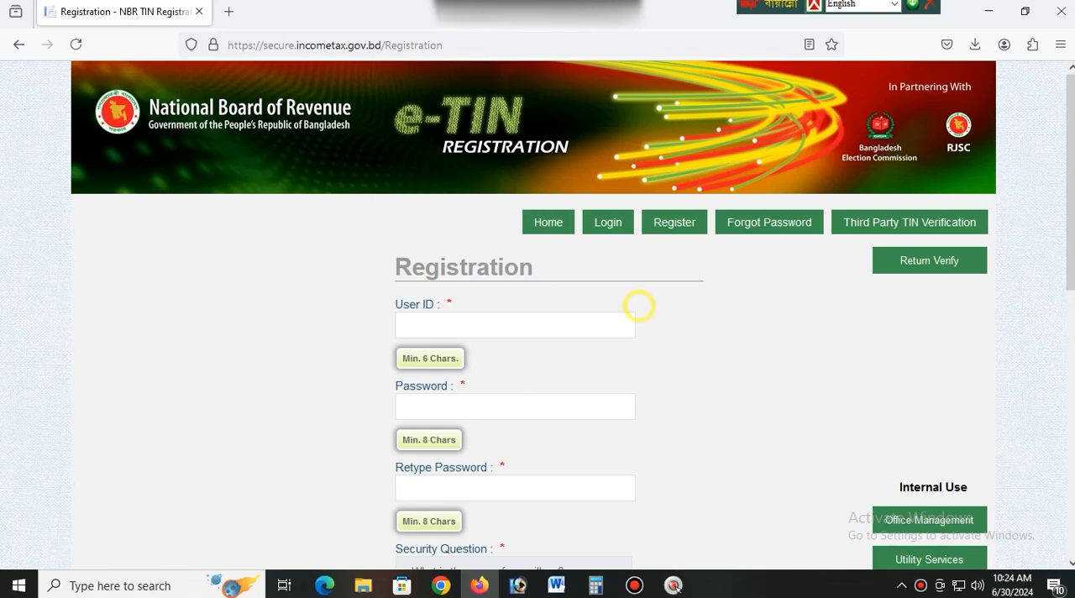
scroll(638, 307, "down", 7)
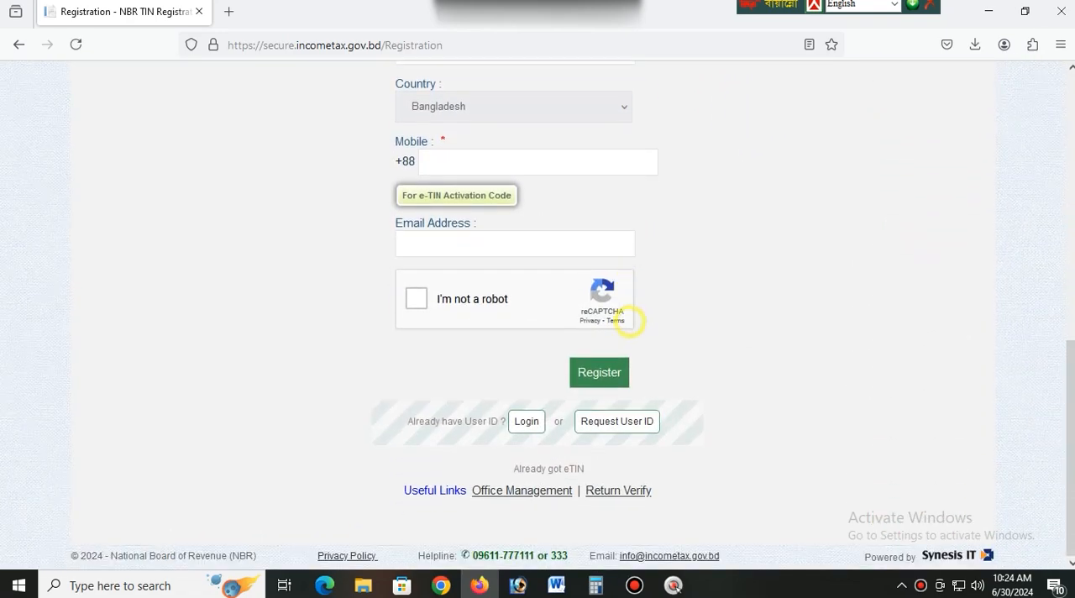
scroll(630, 321, "up", 8)
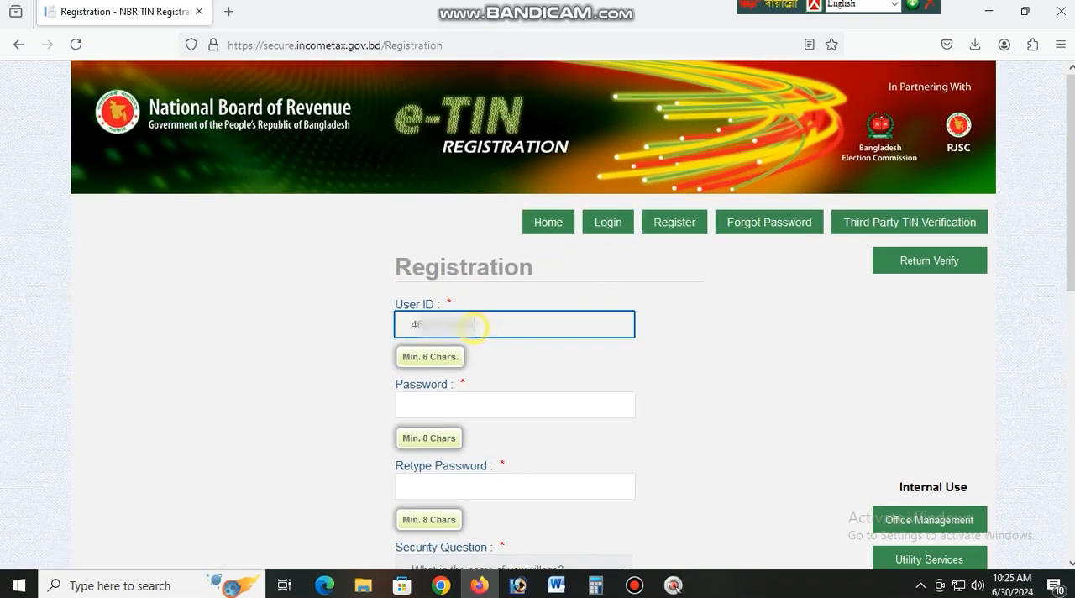
Enter the account password in the registration form and retype it for confirmation.
left_click(483, 401)
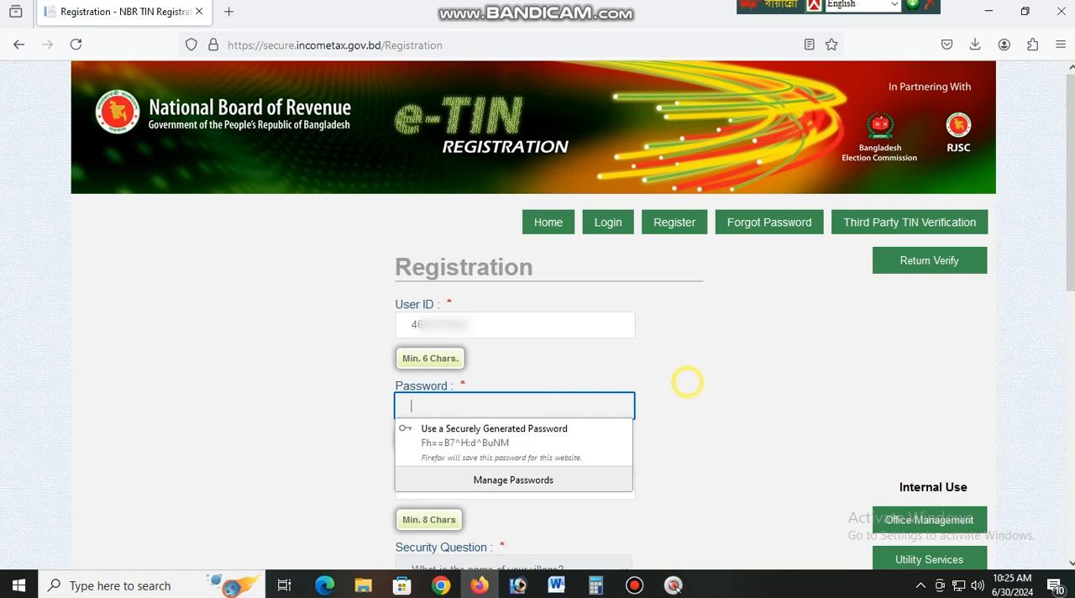
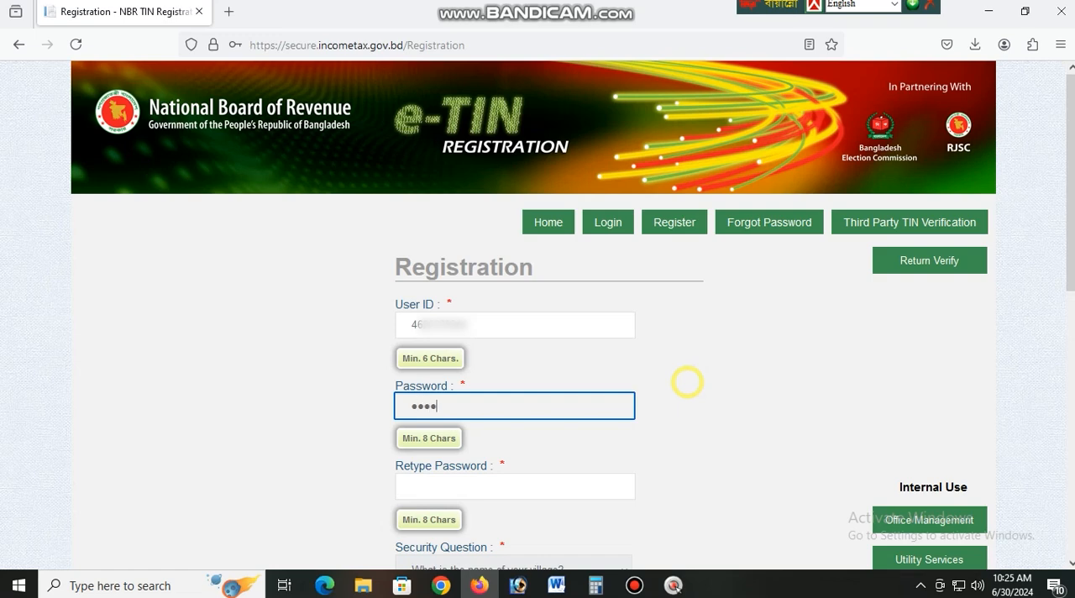
left_click(607, 485)
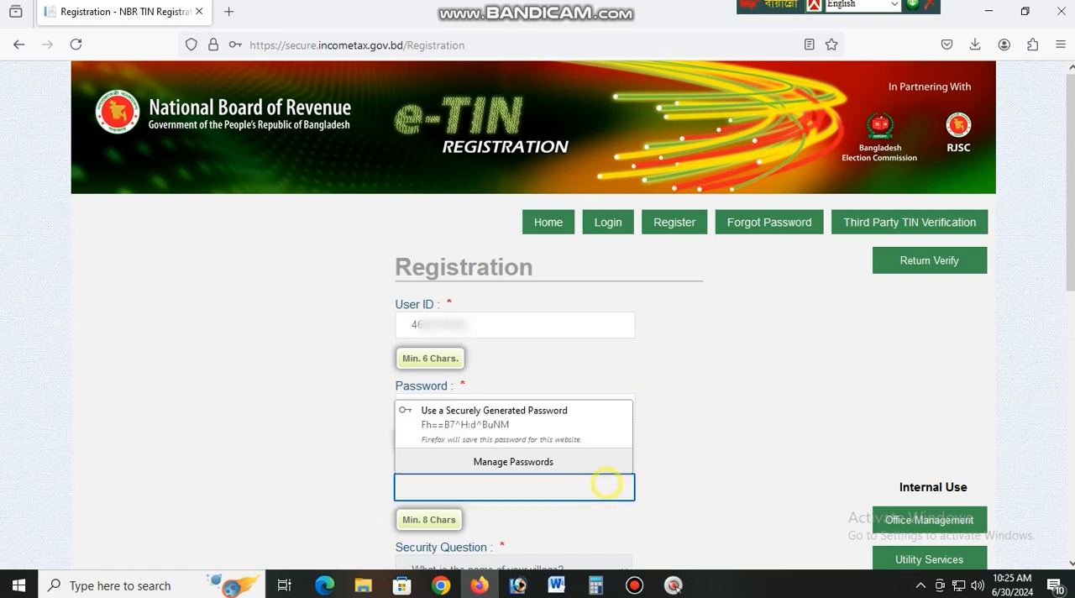
Enter the village name as the security answer and fill in the mobile number for the activation code.
scroll(606, 485, "down", 4)
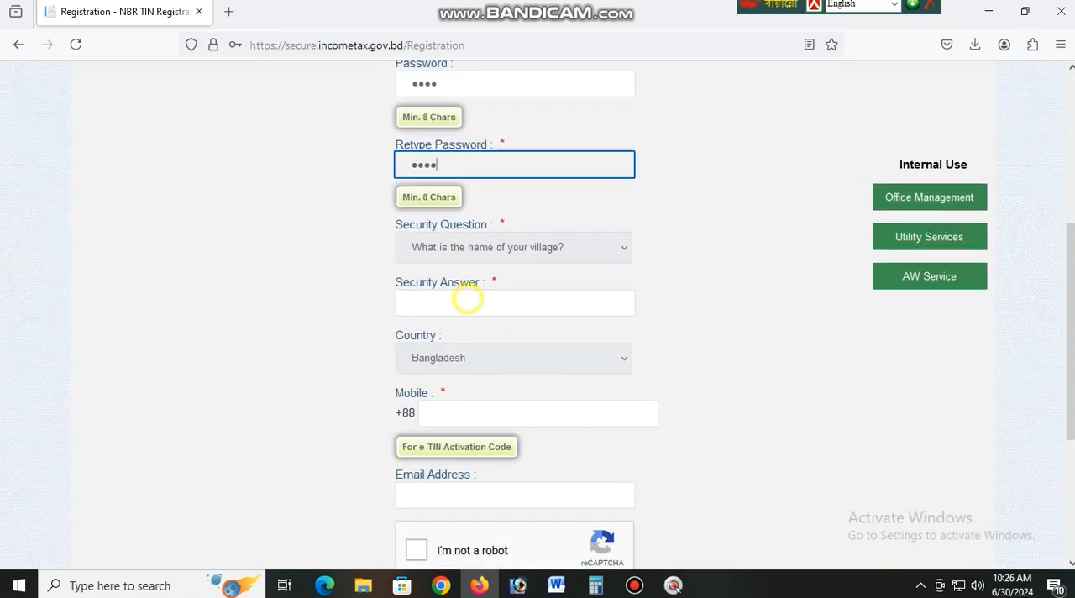
left_click(467, 302)
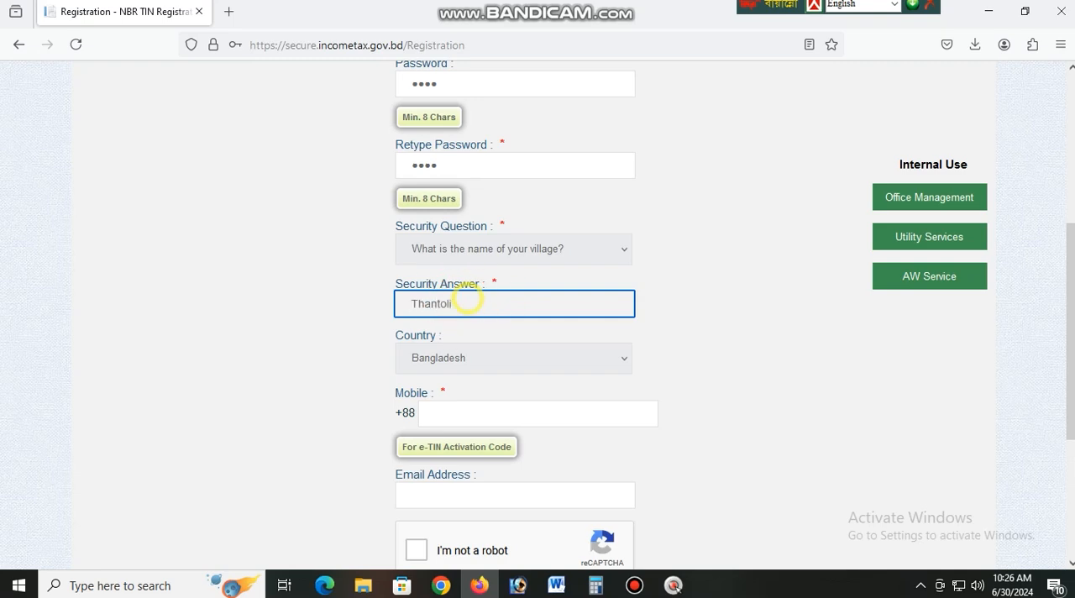
left_click(506, 412)
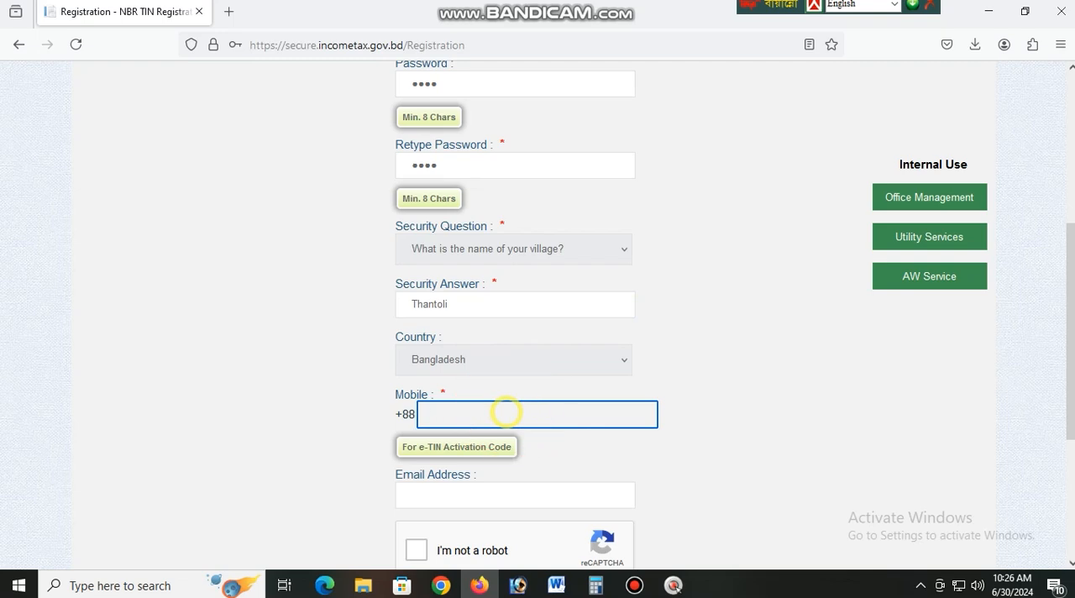
type("*************")
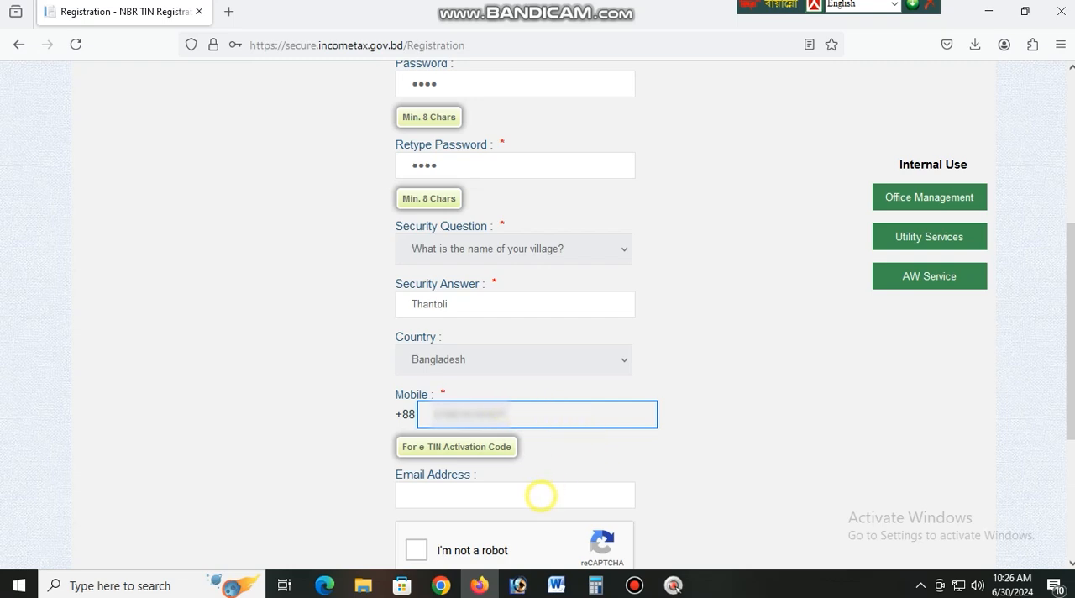
Complete the reCAPTCHA check by selecting all squares with motorcycles, and submit the registration.
scroll(541, 496, "down", 3)
left_click(416, 311)
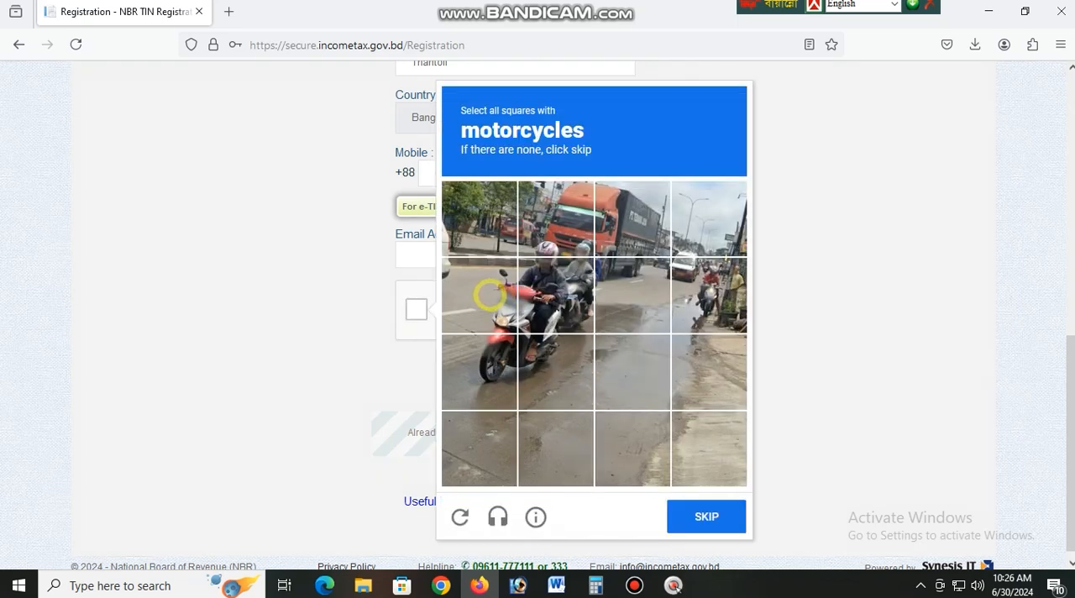
left_click(492, 281)
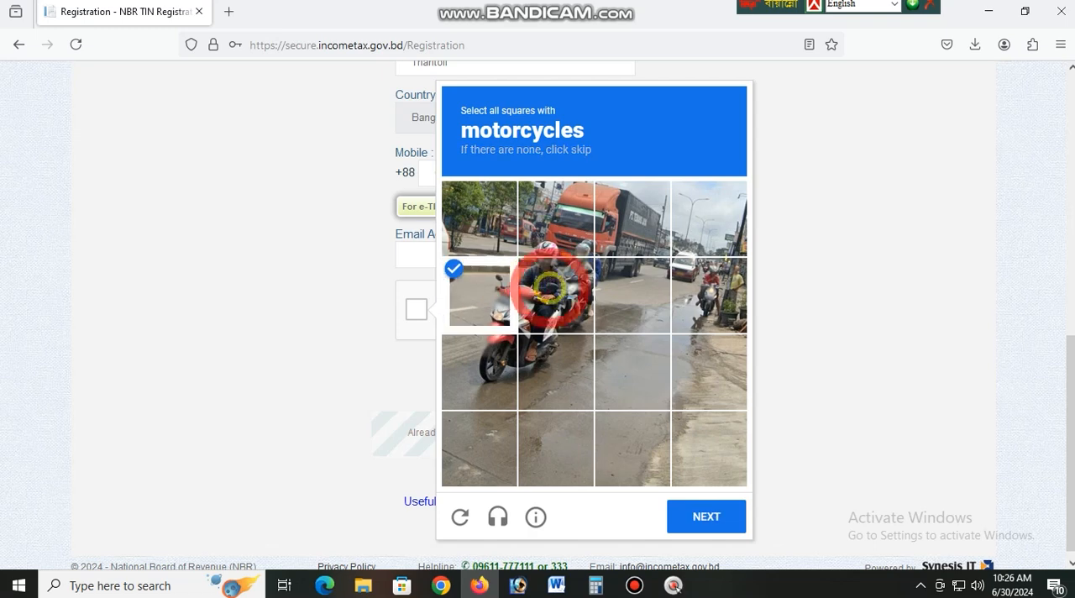
left_click(554, 229)
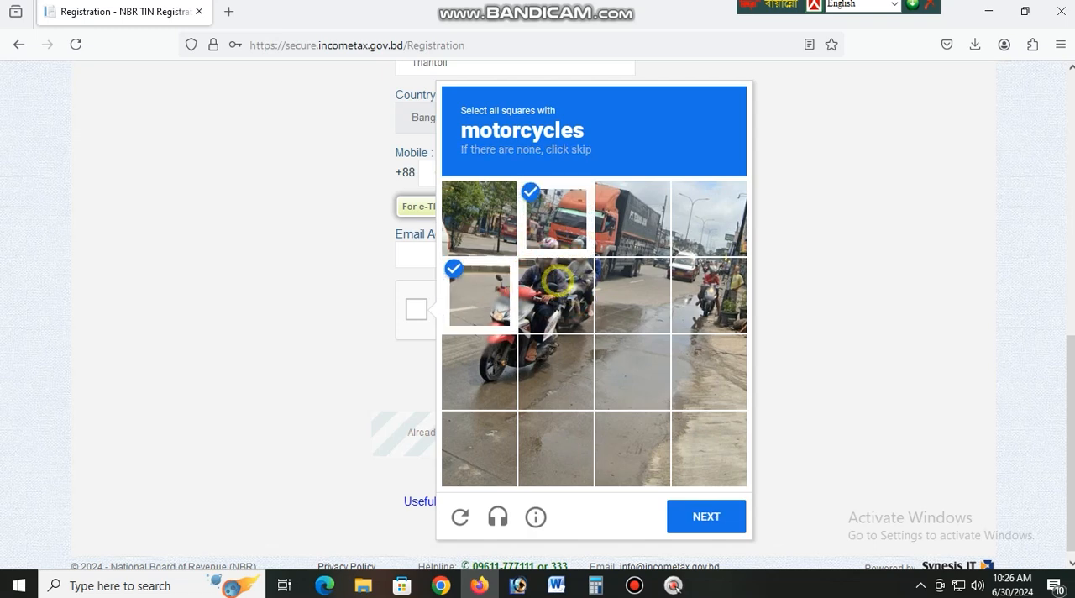
left_click(558, 290)
left_click(475, 357)
left_click(574, 368)
left_click(714, 302)
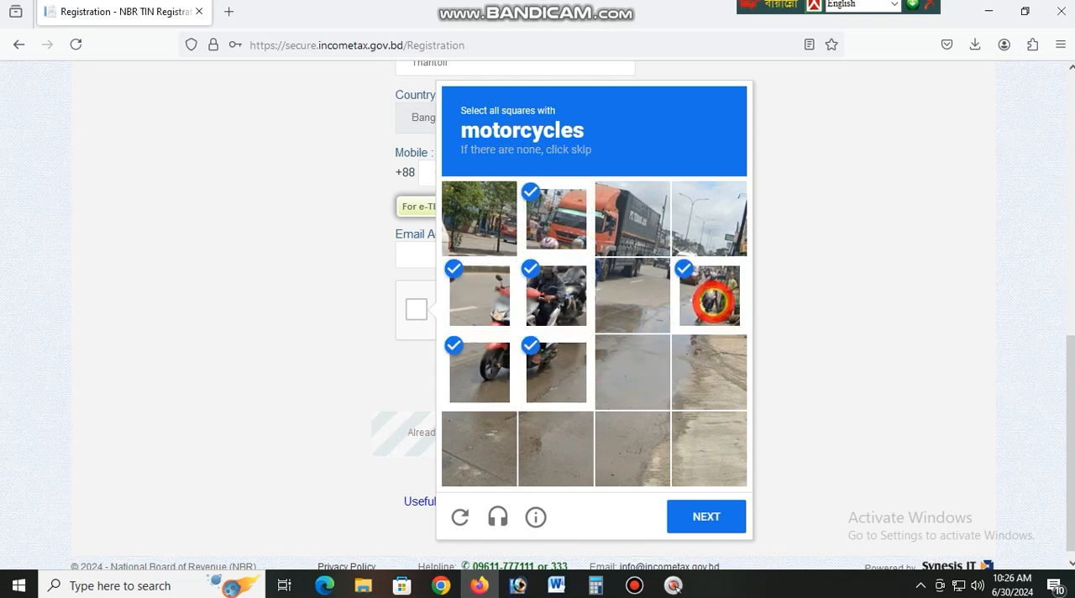
left_click(706, 515)
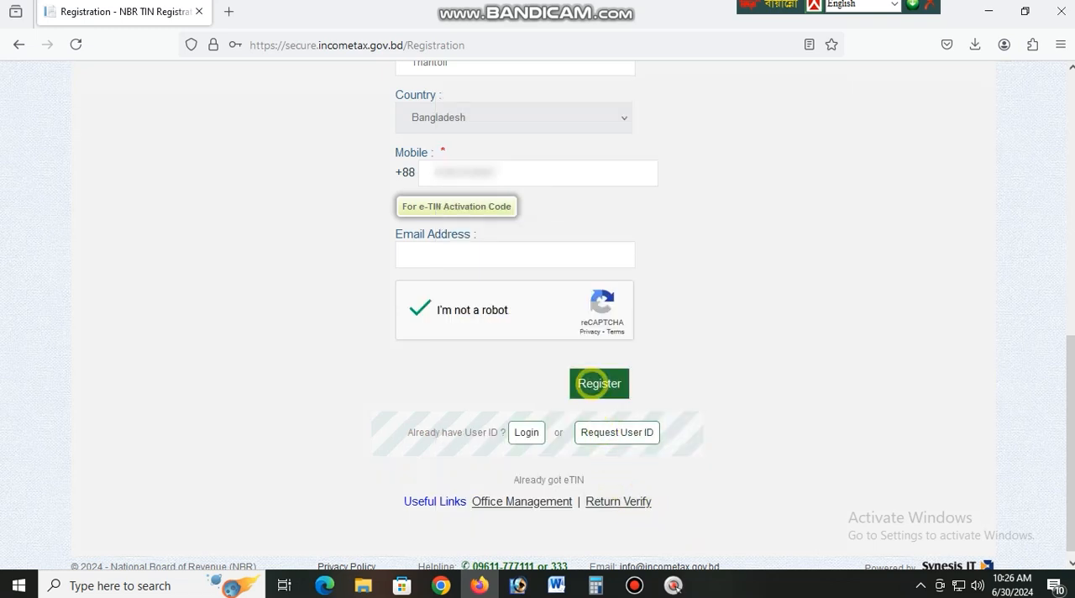
left_click(599, 383)
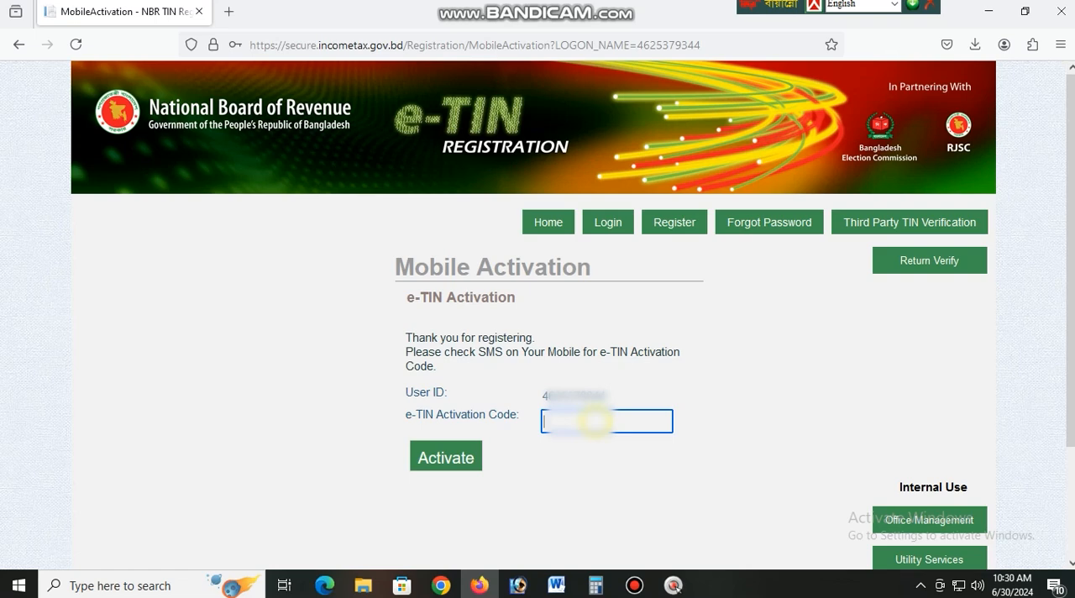
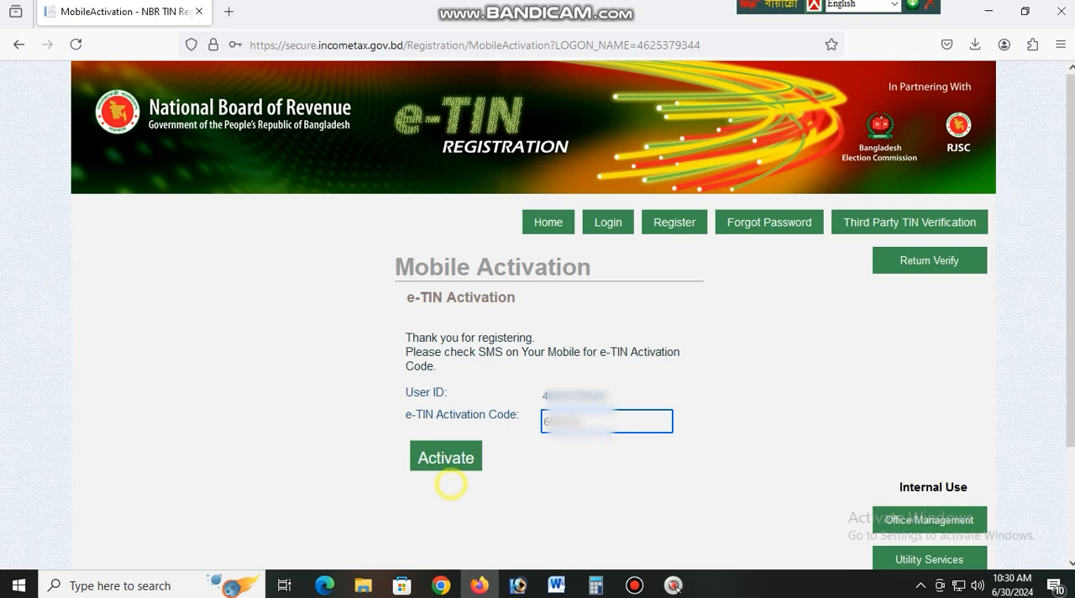
Enter the e-TIN activation code received by SMS and activate the account.
left_click(445, 457)
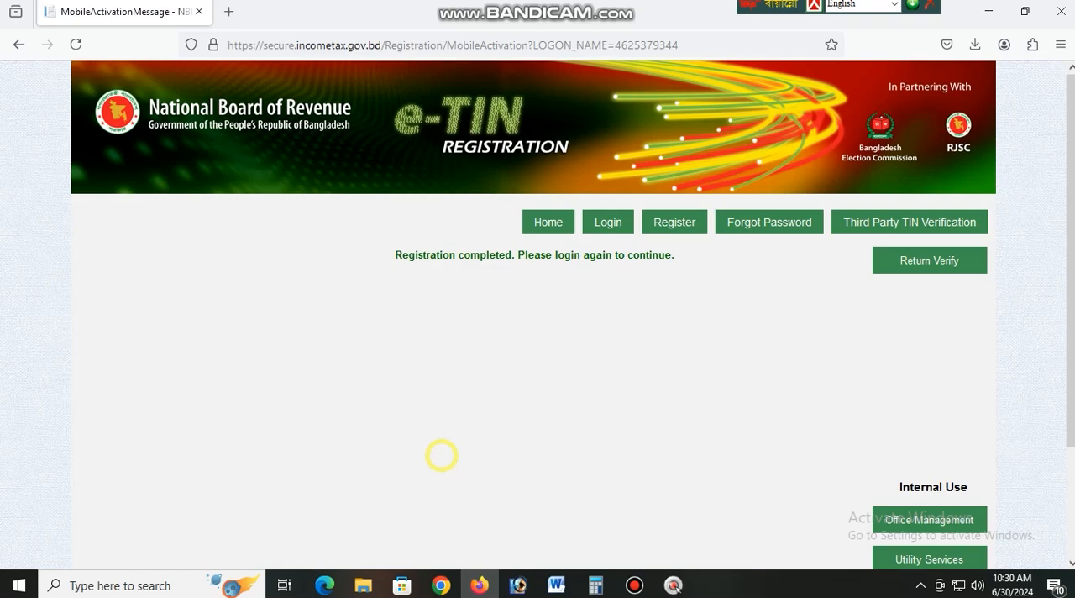
Log in to the new account with its user ID and password, and decline saving the password in the browser.
left_click(601, 223)
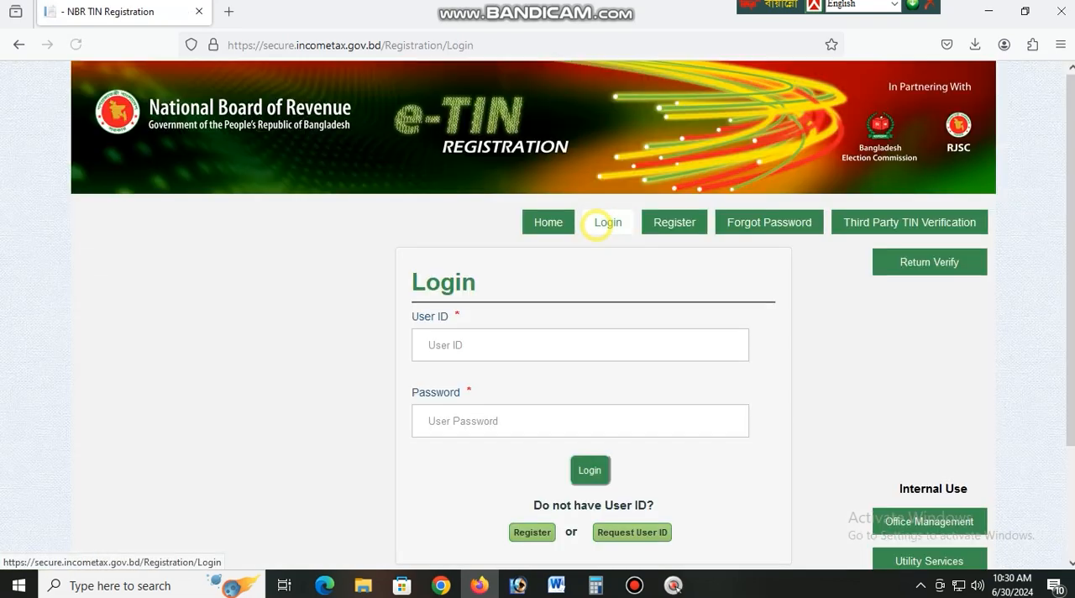
left_click(532, 350)
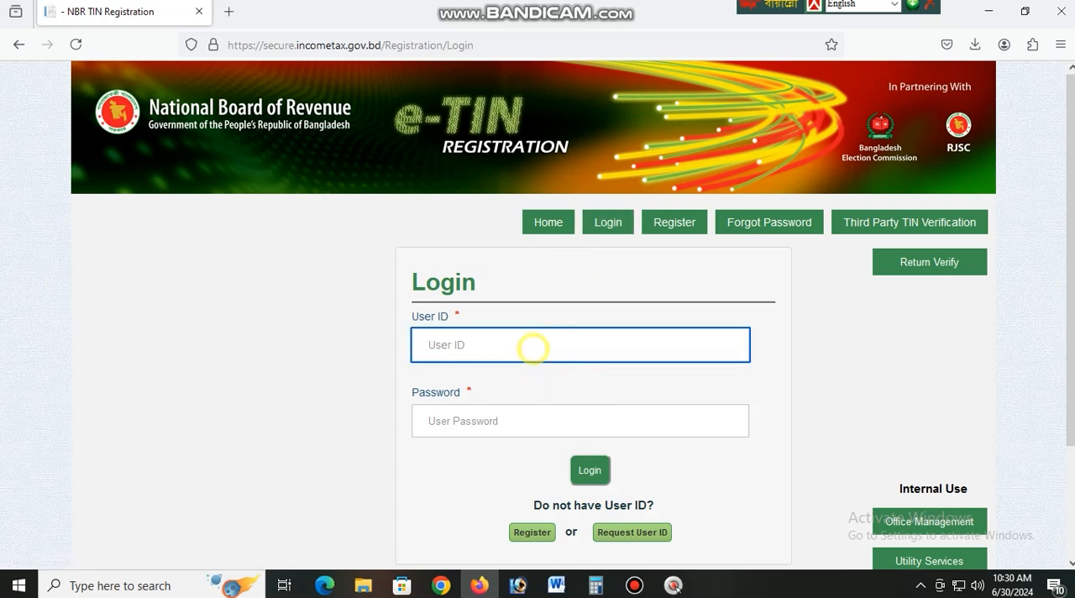
left_click(578, 468)
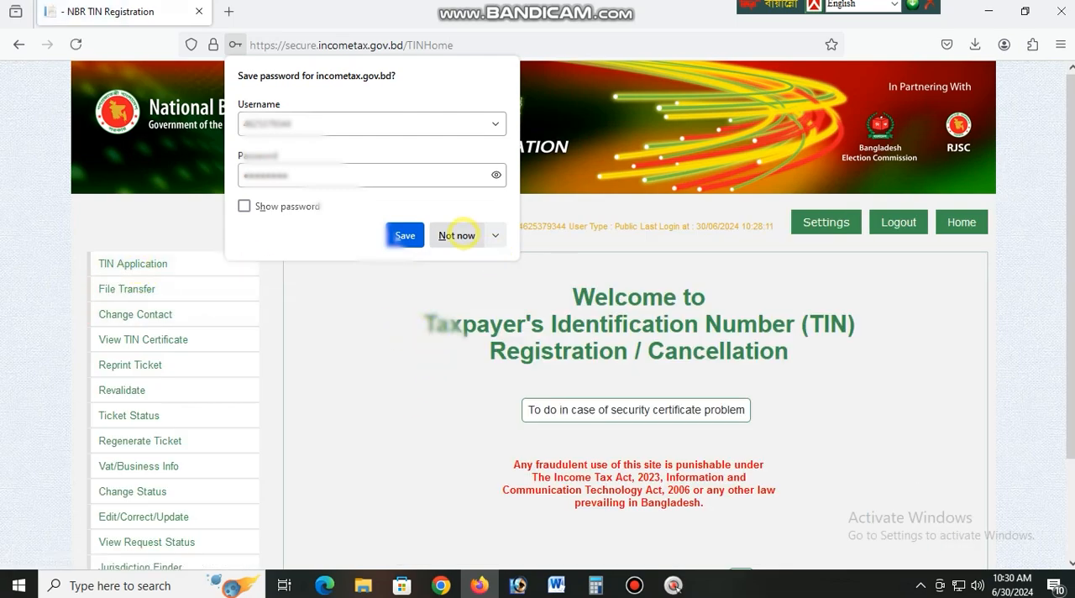
left_click(457, 235)
Start a TIN application and keep Return Submission as the purpose of TIN.
left_click(165, 263)
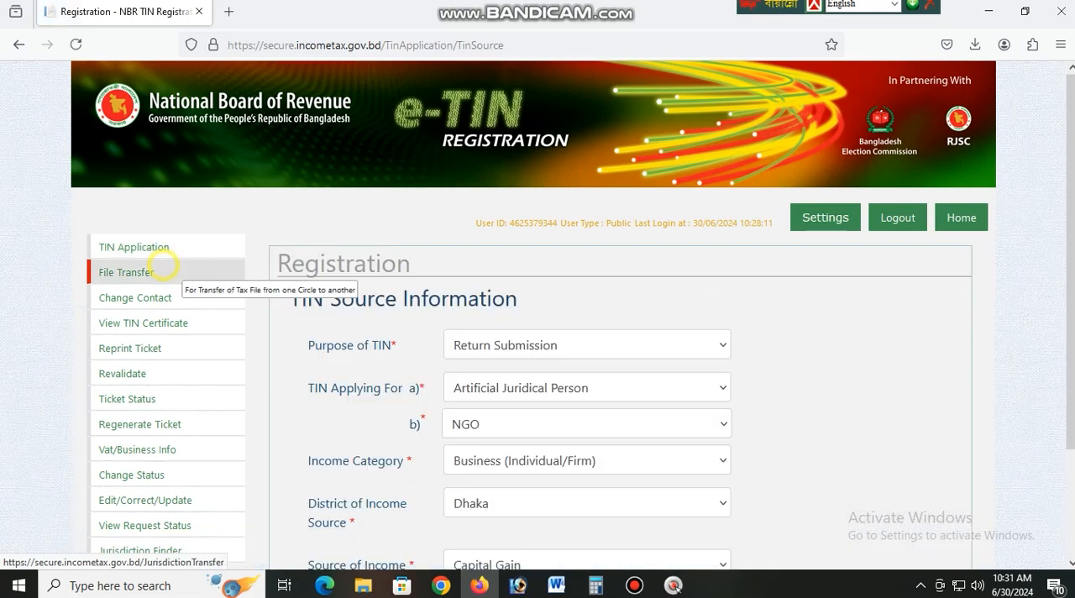
scroll(266, 283, "down", 3)
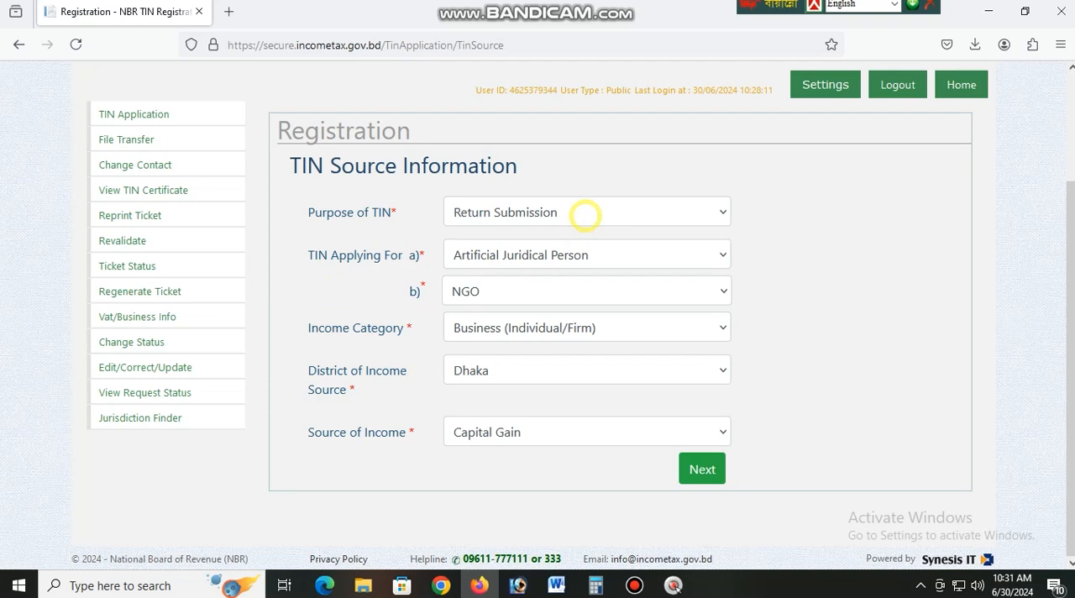
left_click(586, 213)
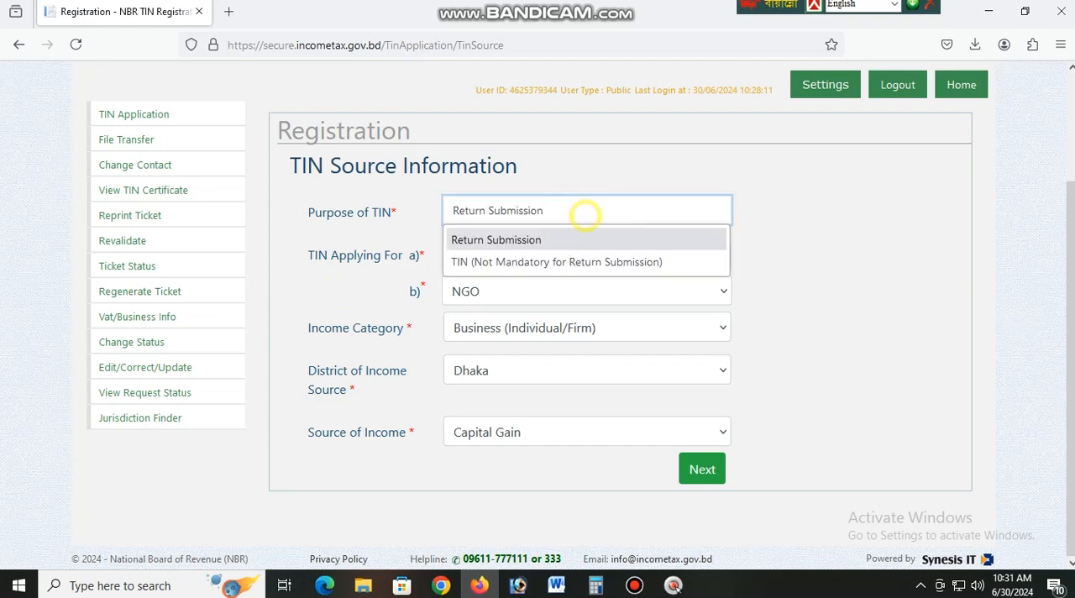
left_click(586, 213)
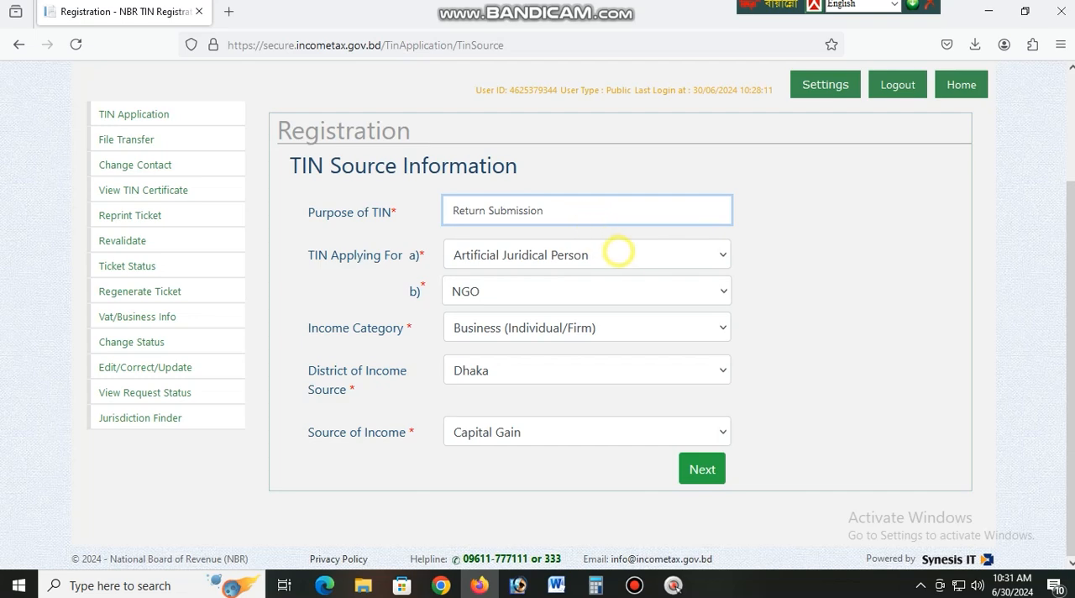
Set the applicant type the TIN is applied for to Individual -> Bangladeshi.
left_click(635, 257)
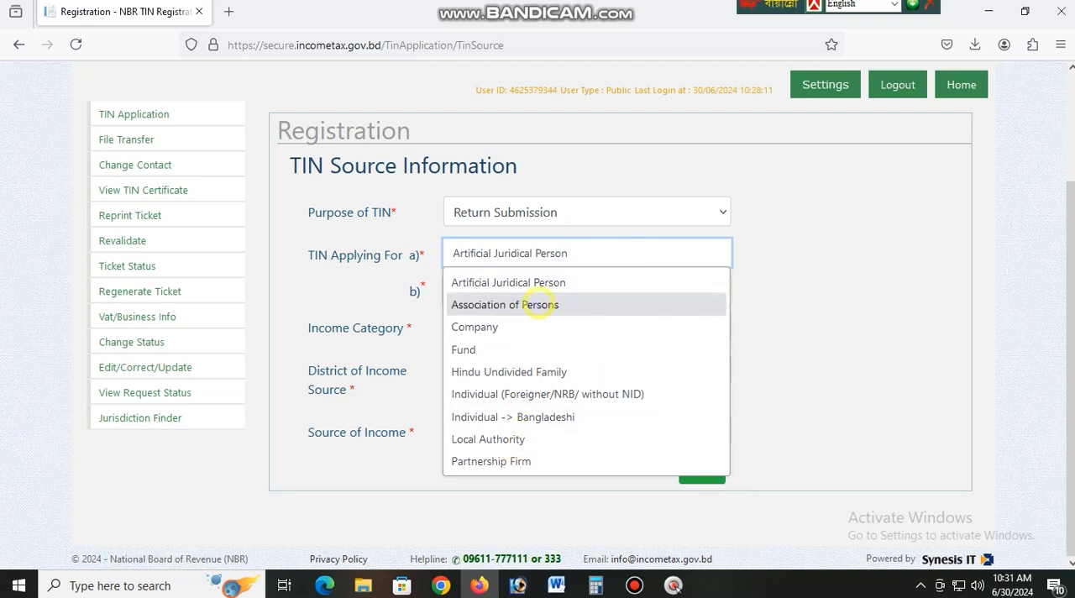
left_click(593, 245)
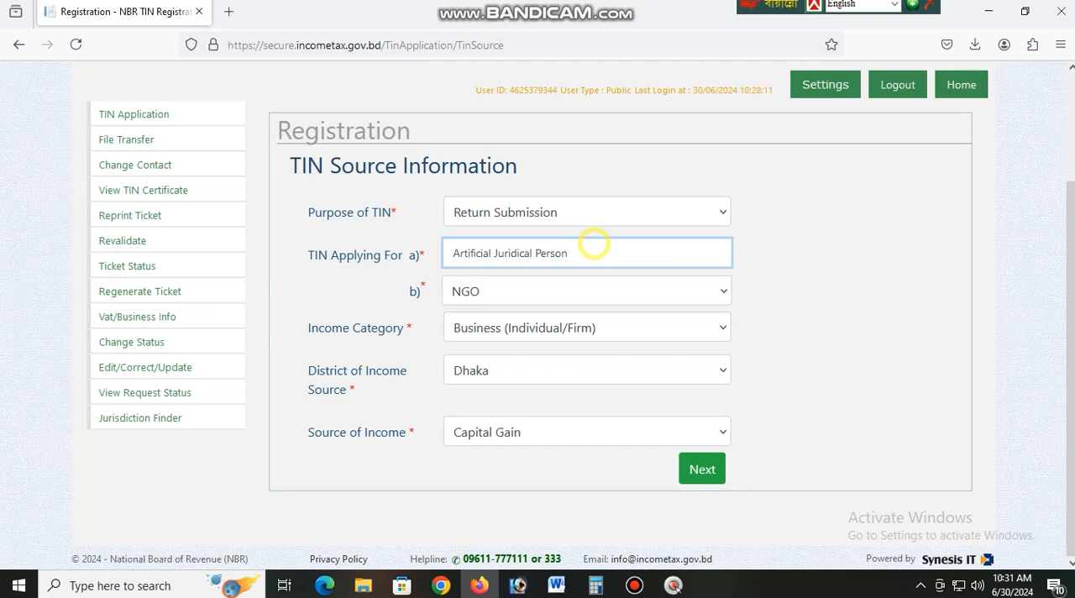
left_click(593, 245)
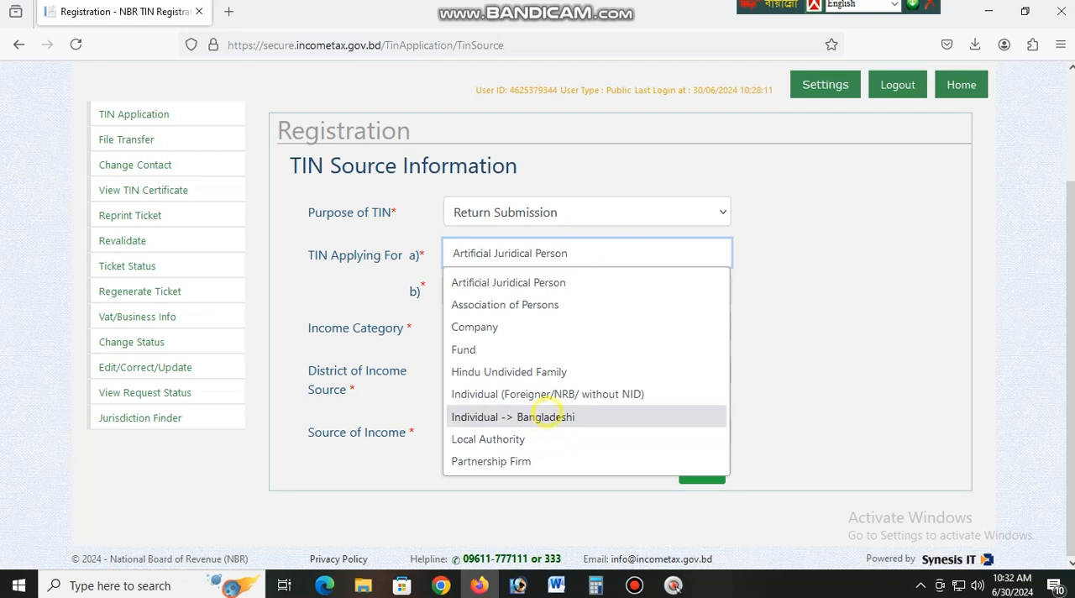
left_click(546, 417)
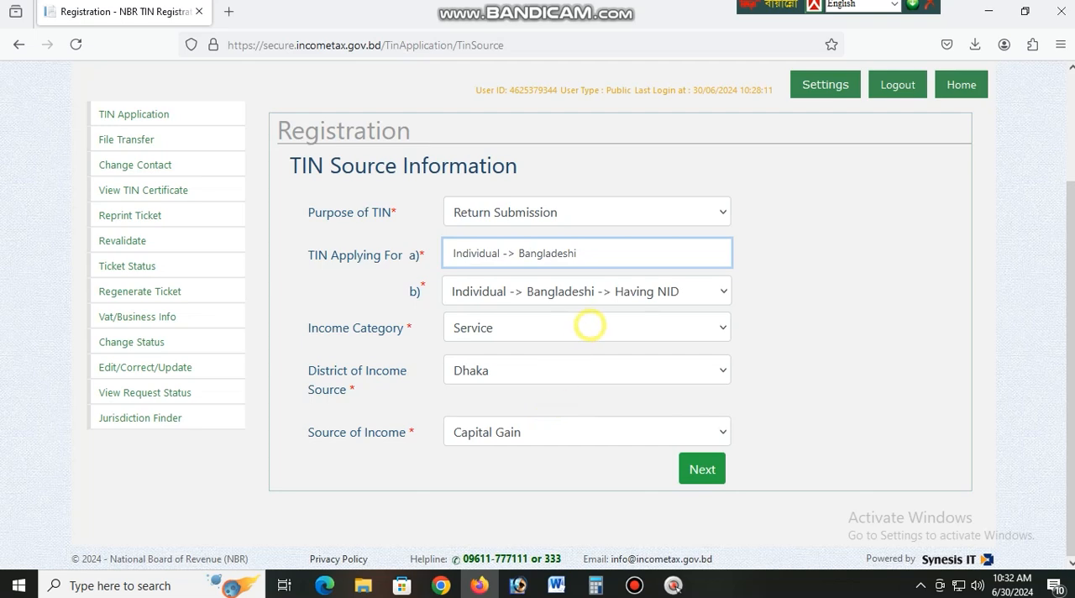
Set the income category to Others and the district of income source to Madaripur.
left_click(589, 326)
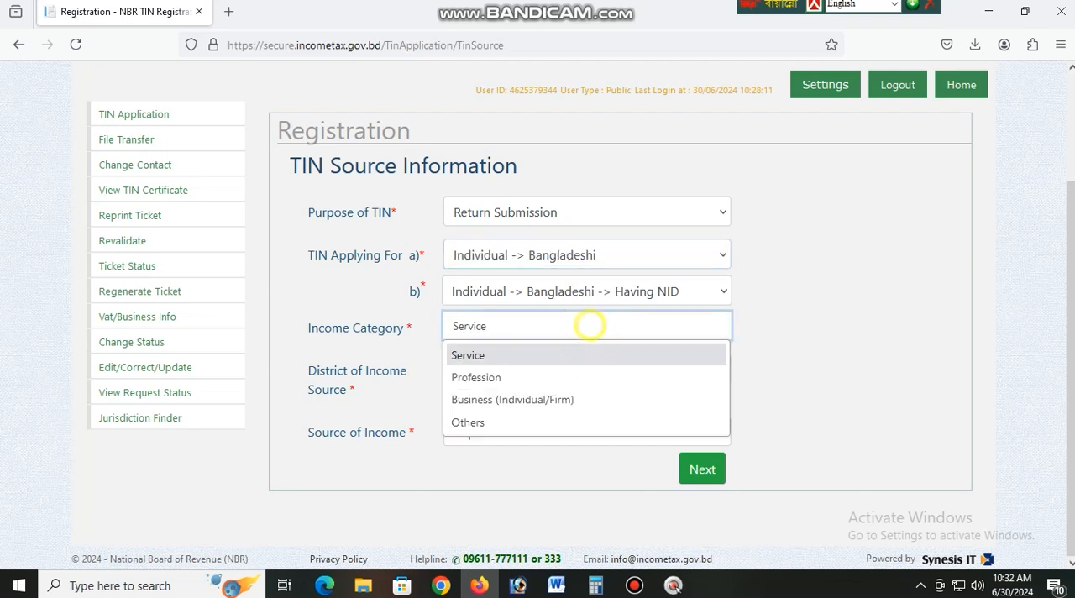
left_click(533, 423)
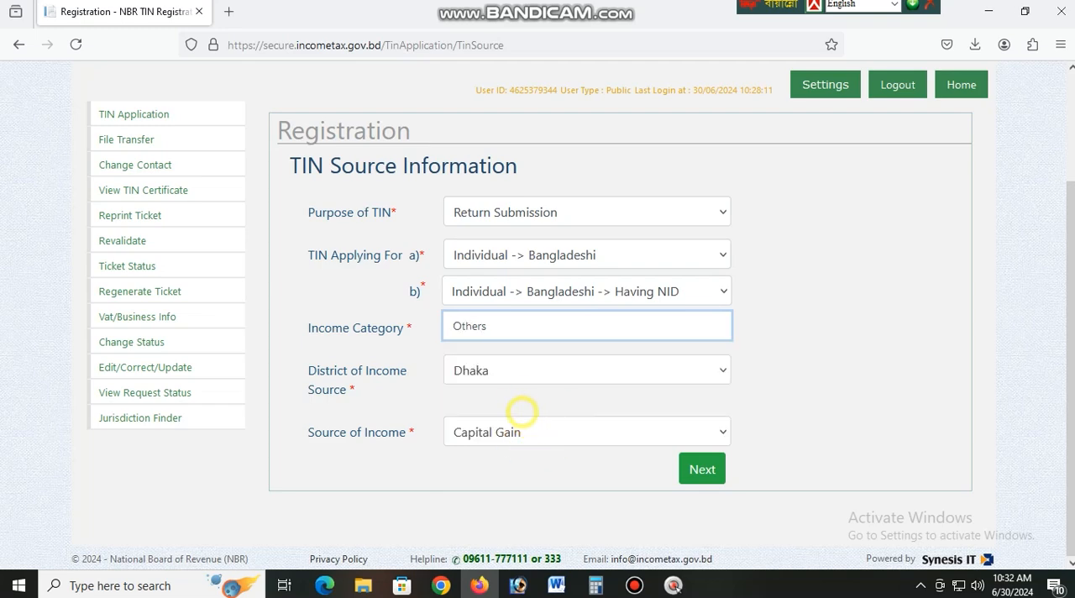
left_click(509, 370)
scroll(509, 245, "down", 6)
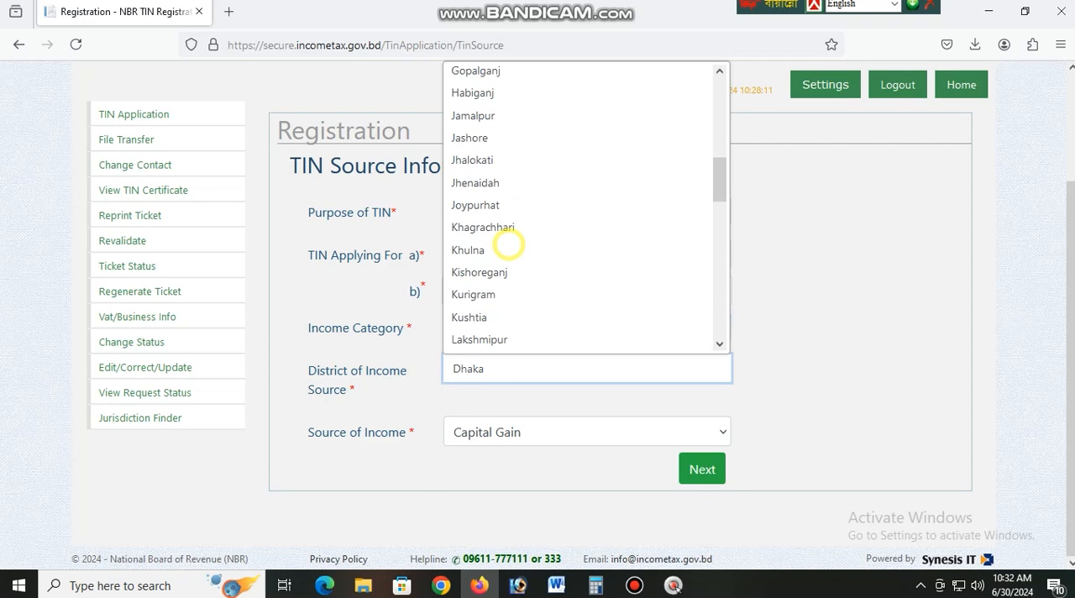
scroll(508, 245, "down", 2)
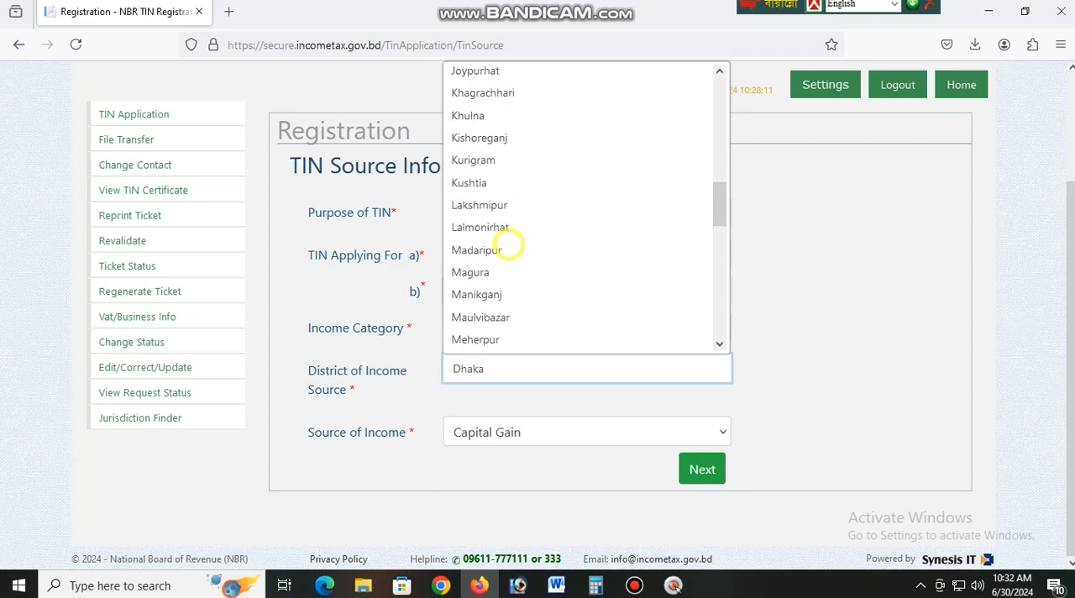
left_click(477, 250)
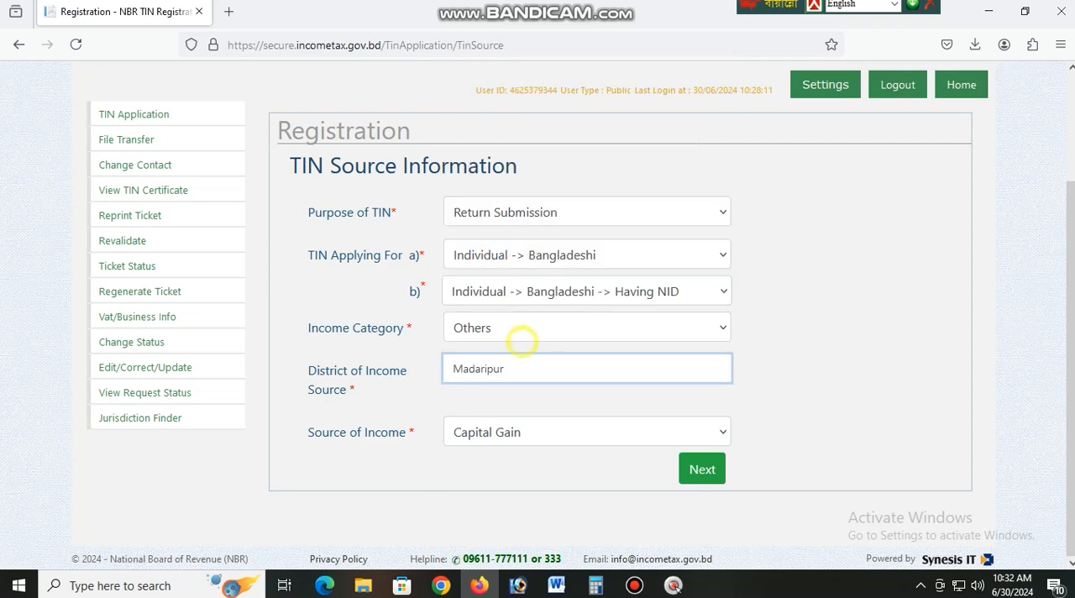
Set the source of income to Income from Other Sources and specify Student as the other source.
left_click(571, 433)
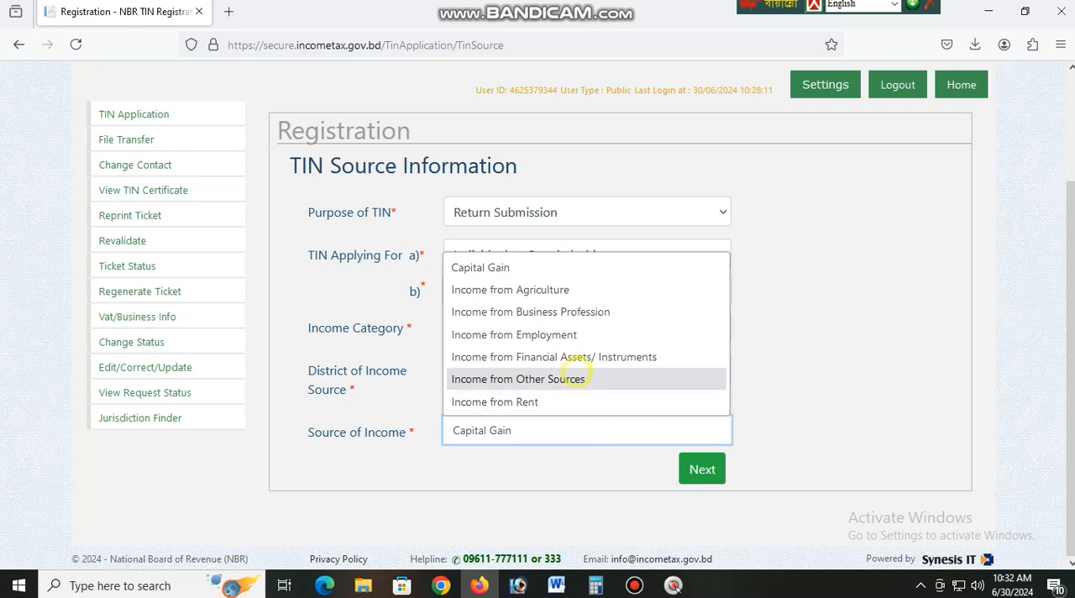
left_click(586, 379)
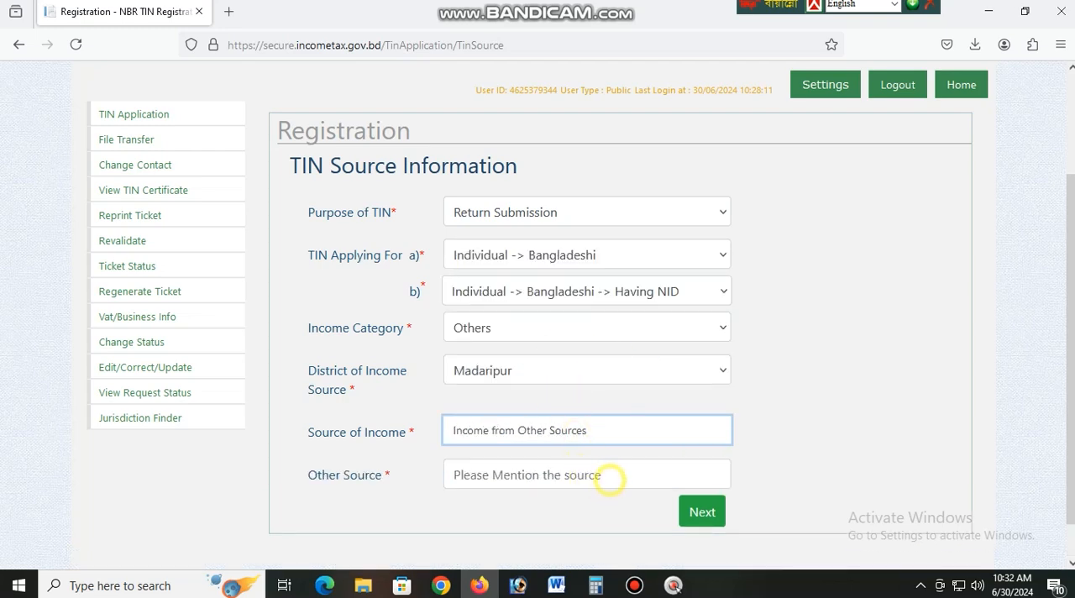
left_click(610, 478)
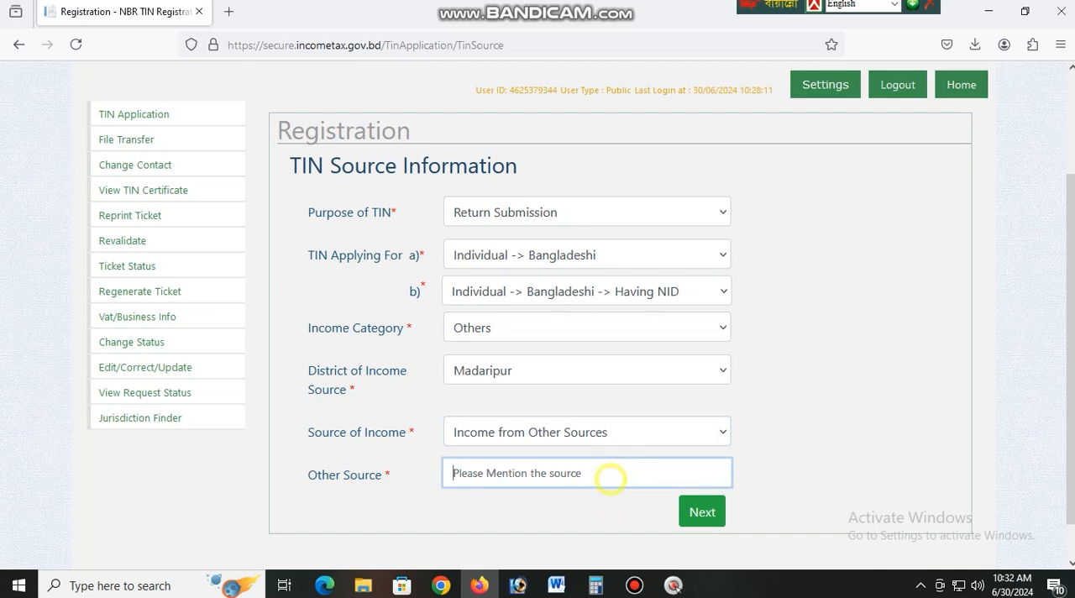
left_click(644, 431)
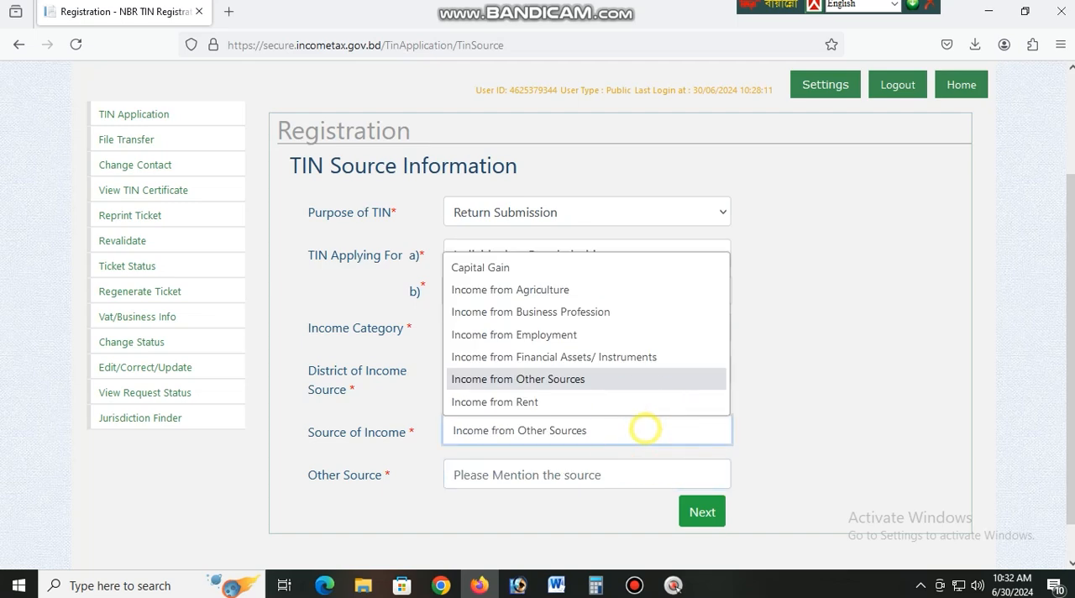
left_click(645, 430)
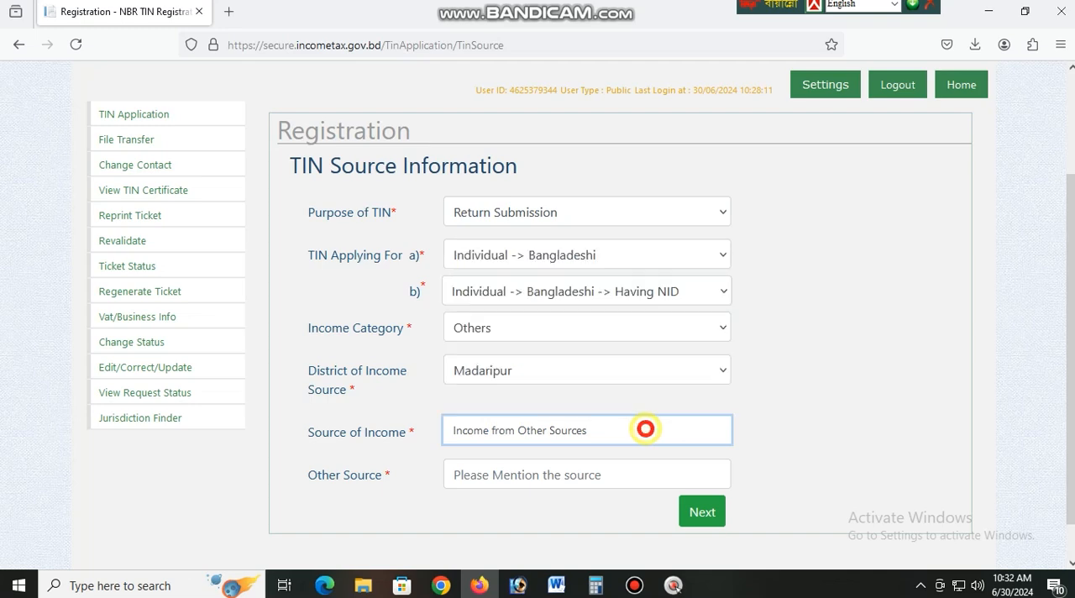
left_click(594, 473)
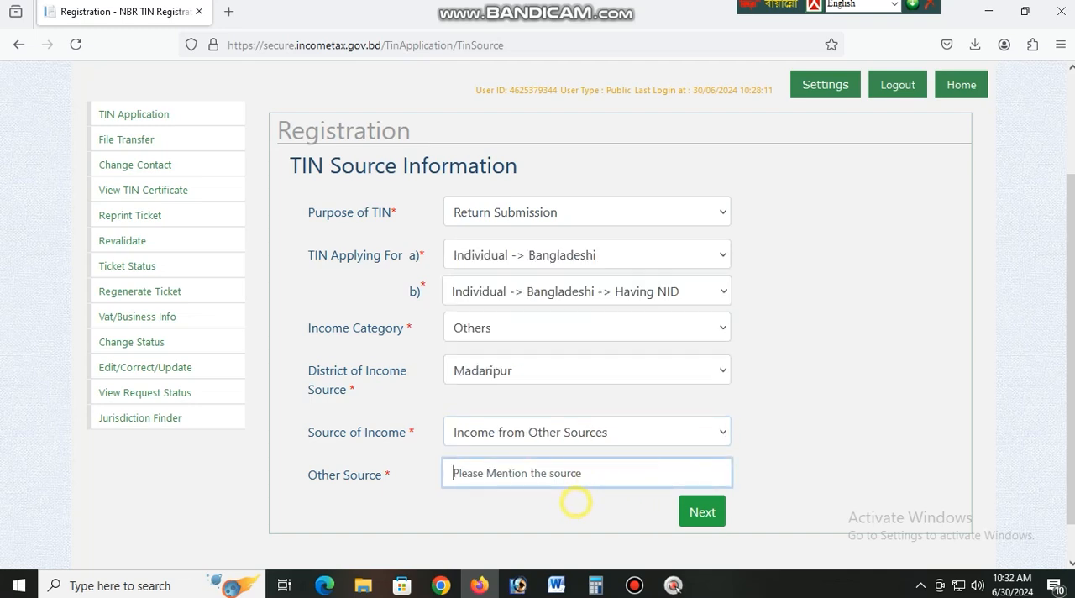
type("Student")
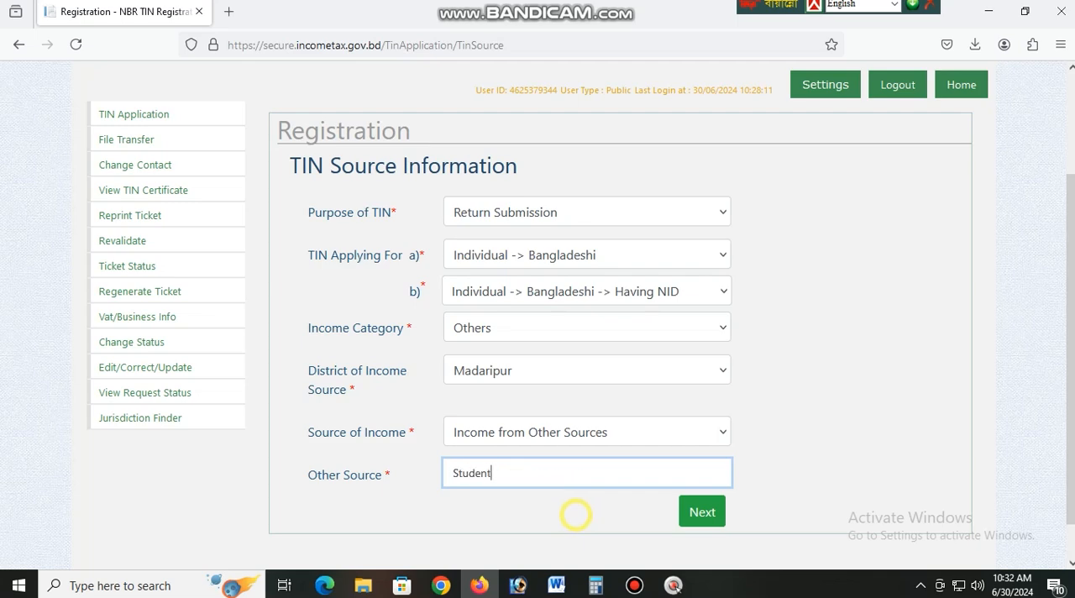
Submit the TIN source information and proceed through the registration page to the Basic Information step.
left_click(704, 512)
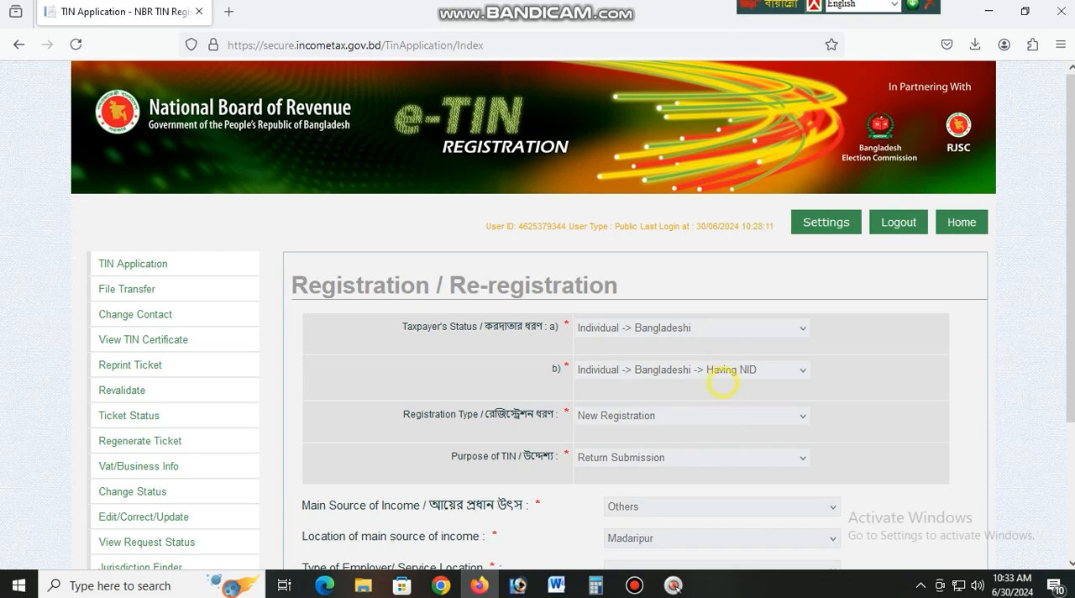
scroll(720, 381, "down", 2)
left_click(333, 478)
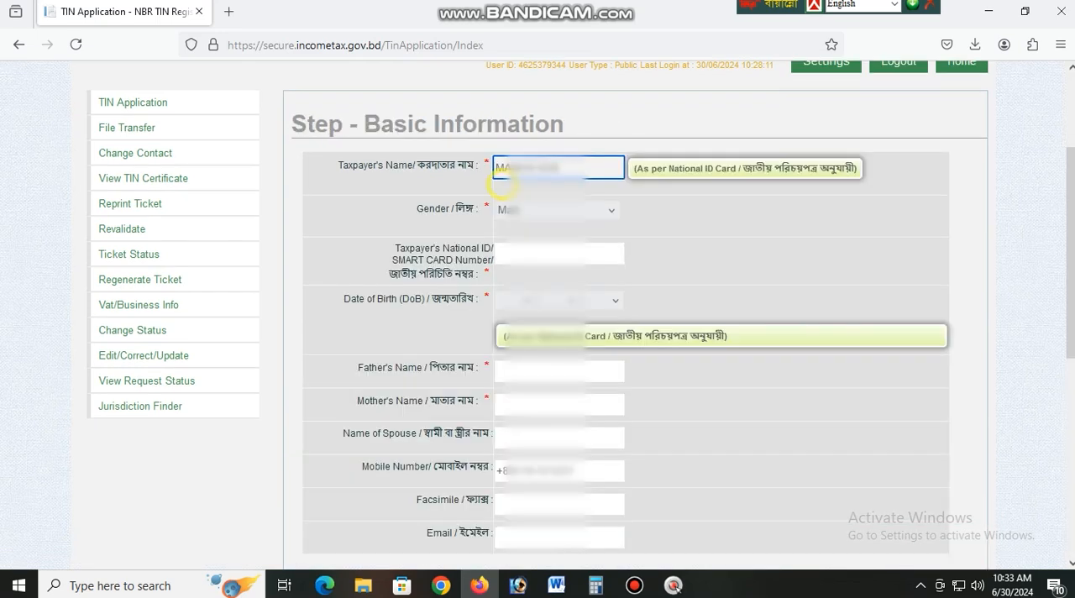
Enter the taxpayer's name as on the national ID card and set the gender to Male.
type("ER")
left_click(542, 212)
left_click(542, 214)
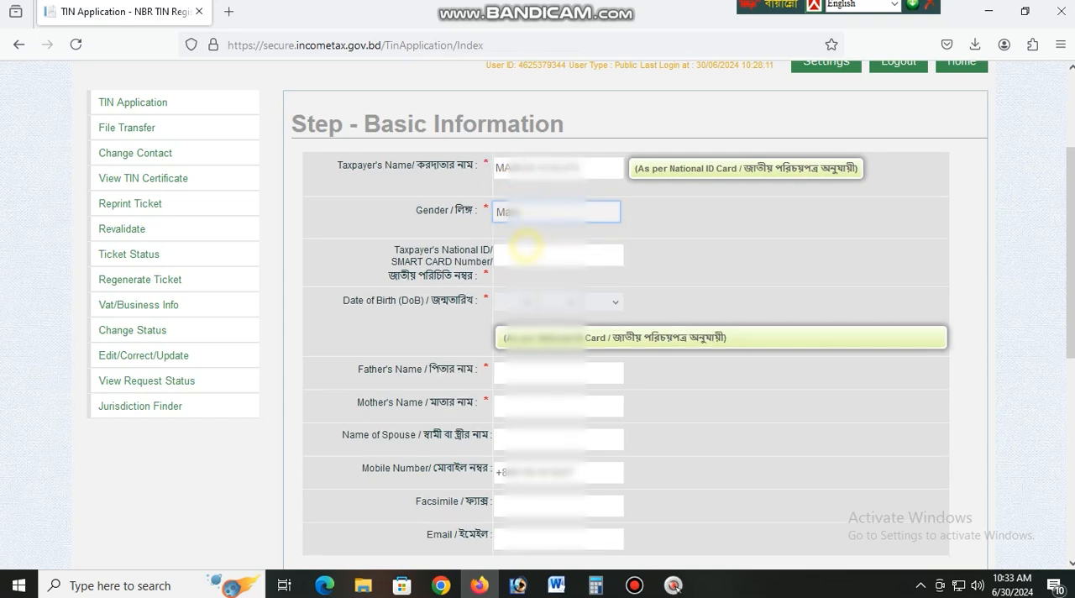
Enter the taxpayer's National ID/Smart Card number and select the date of birth.
left_click(519, 259)
scroll(605, 408, "down", 4)
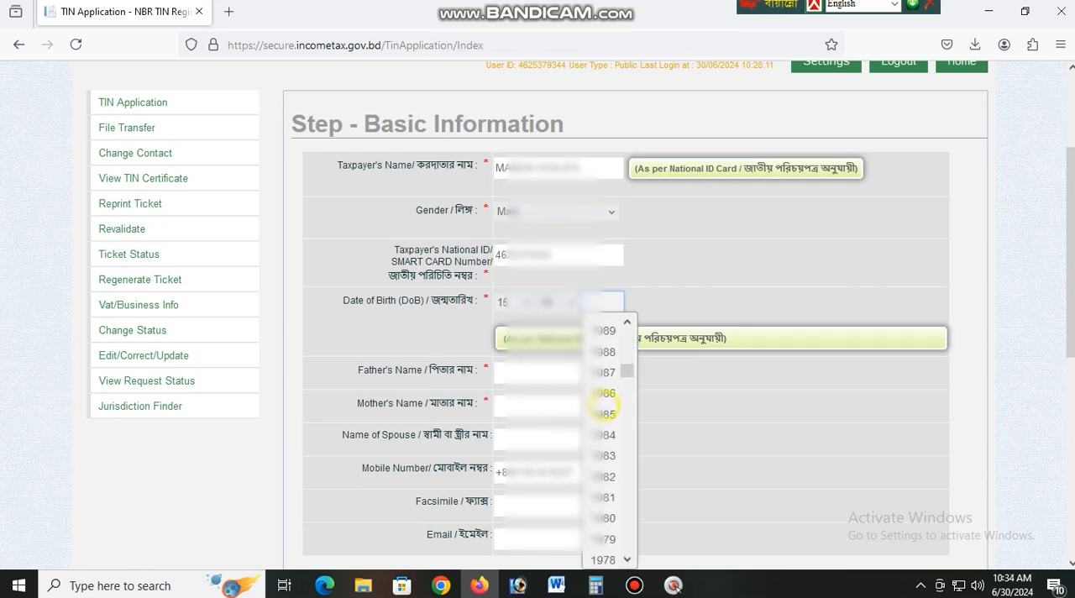
scroll(605, 407, "up", 4)
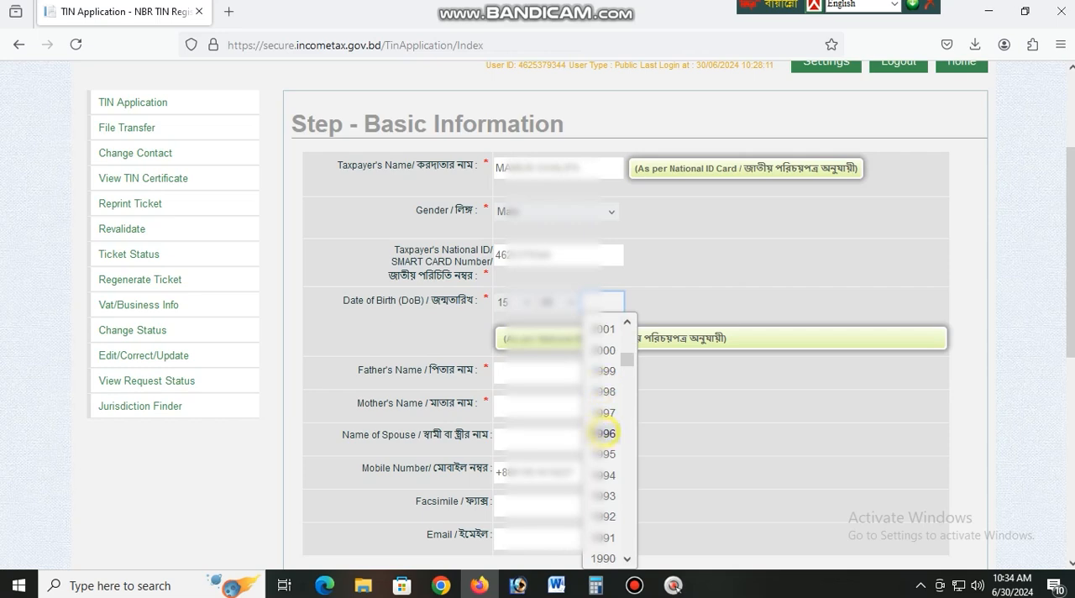
left_click(605, 434)
Fill in the father's name and the mother's name of the taxpayer.
left_click(527, 375)
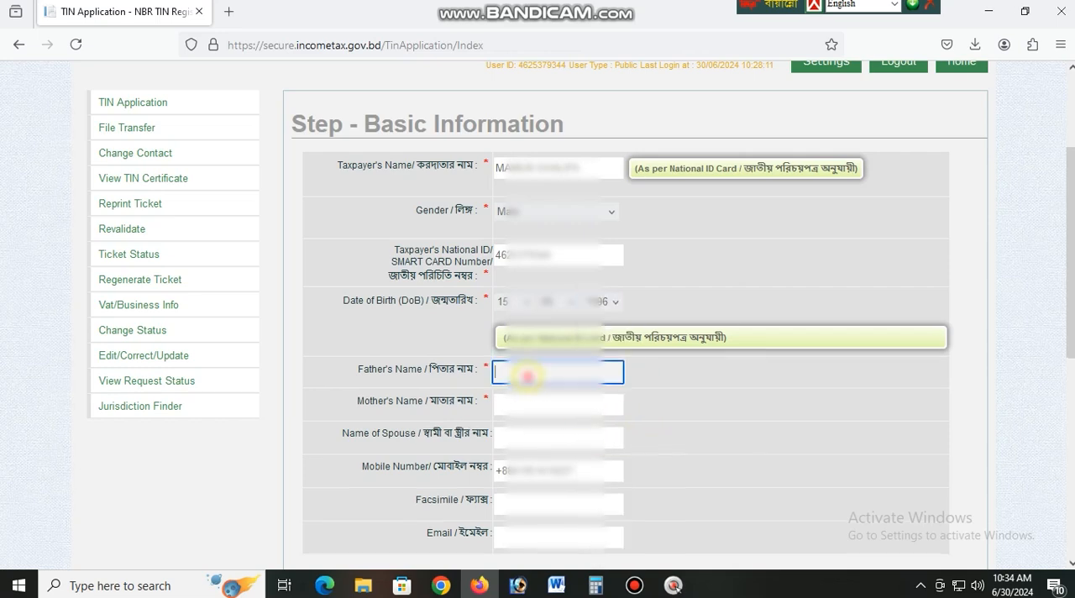
key("ctrl+v")
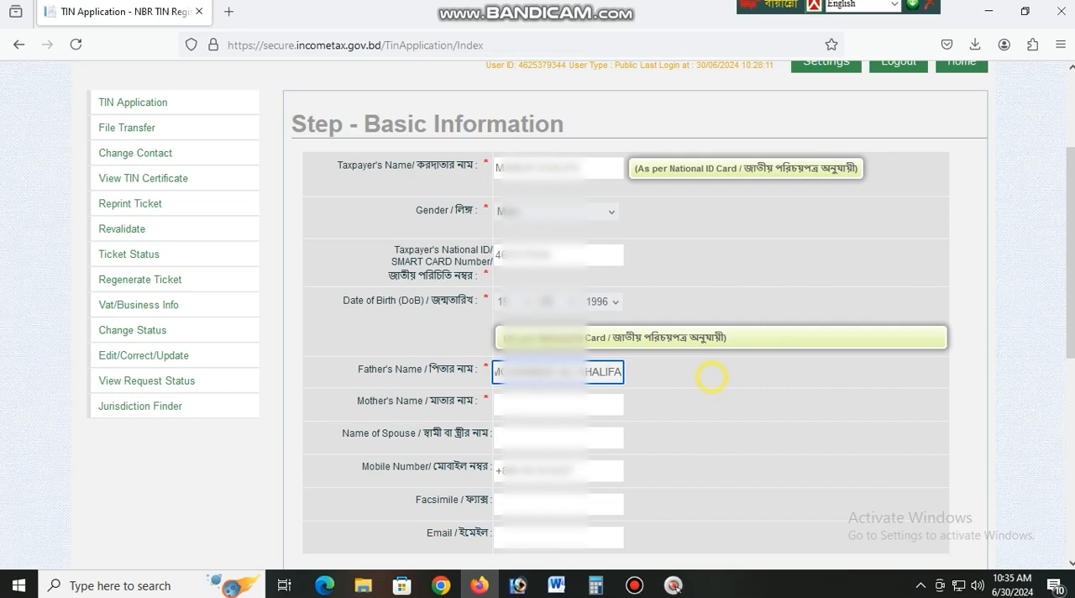
left_click(574, 404)
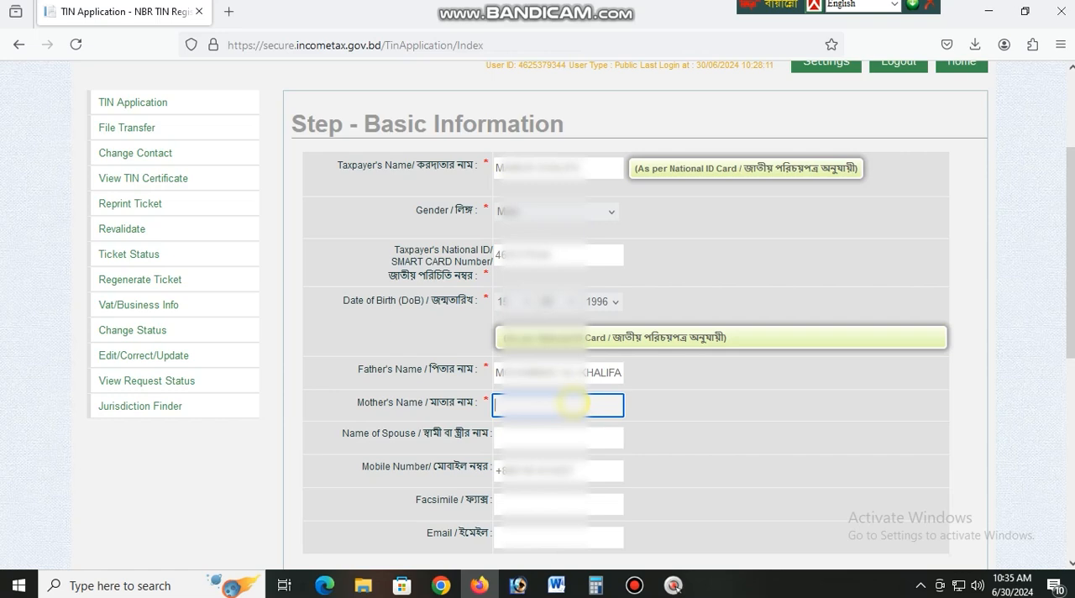
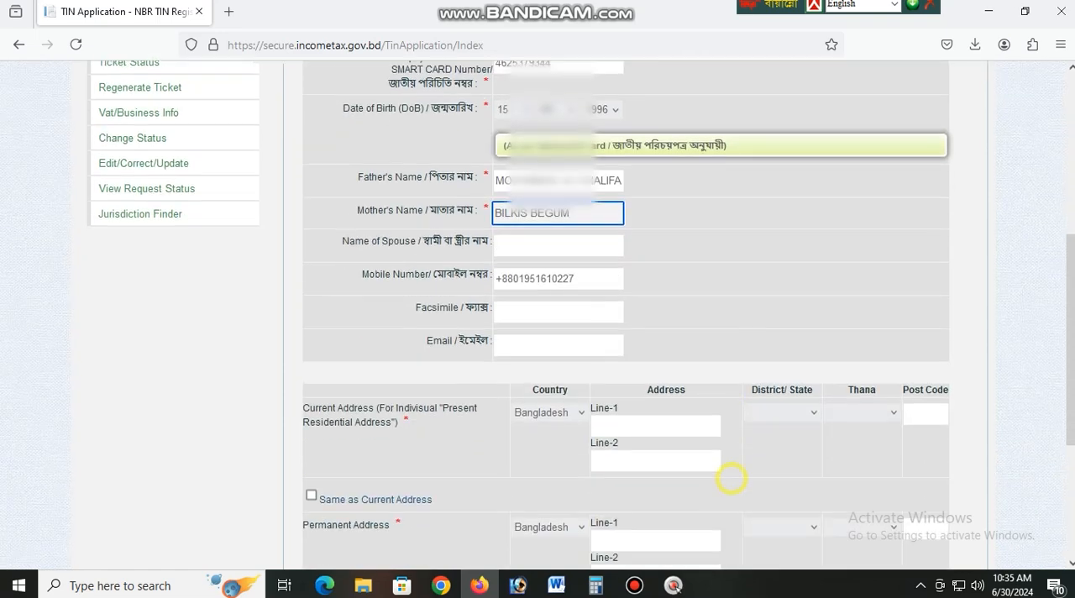
Enter the first line of the taxpayer's current address and select its district.
scroll(731, 478, "down", 2)
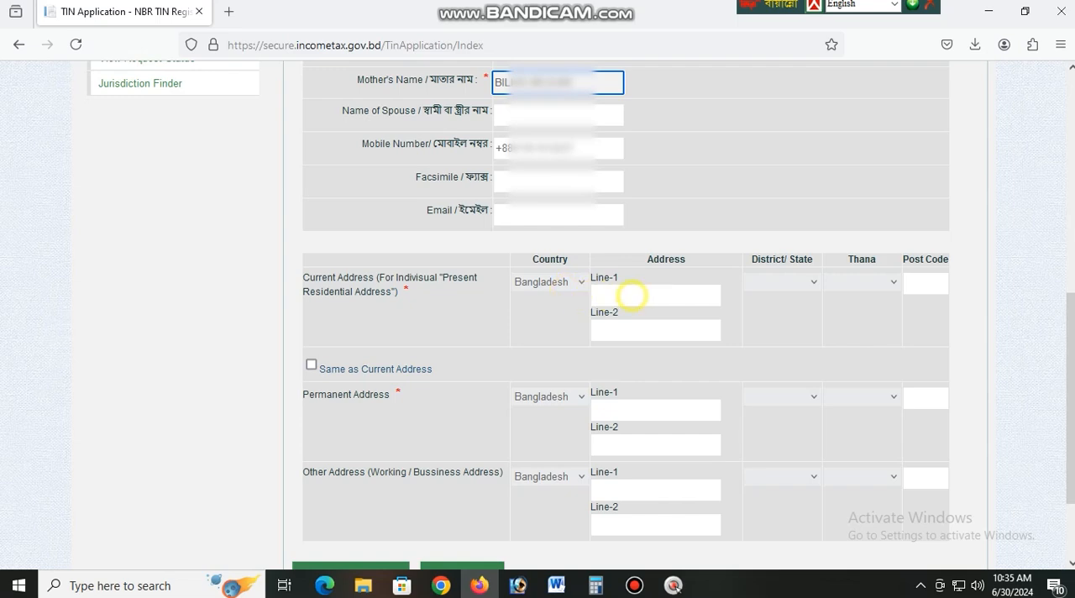
left_click(632, 295)
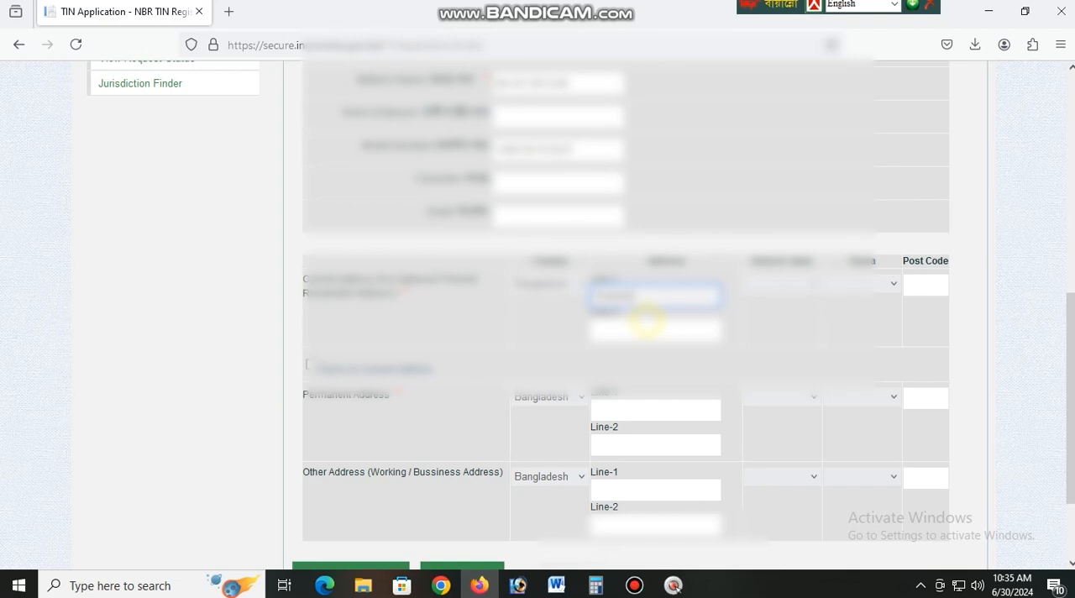
left_click(798, 285)
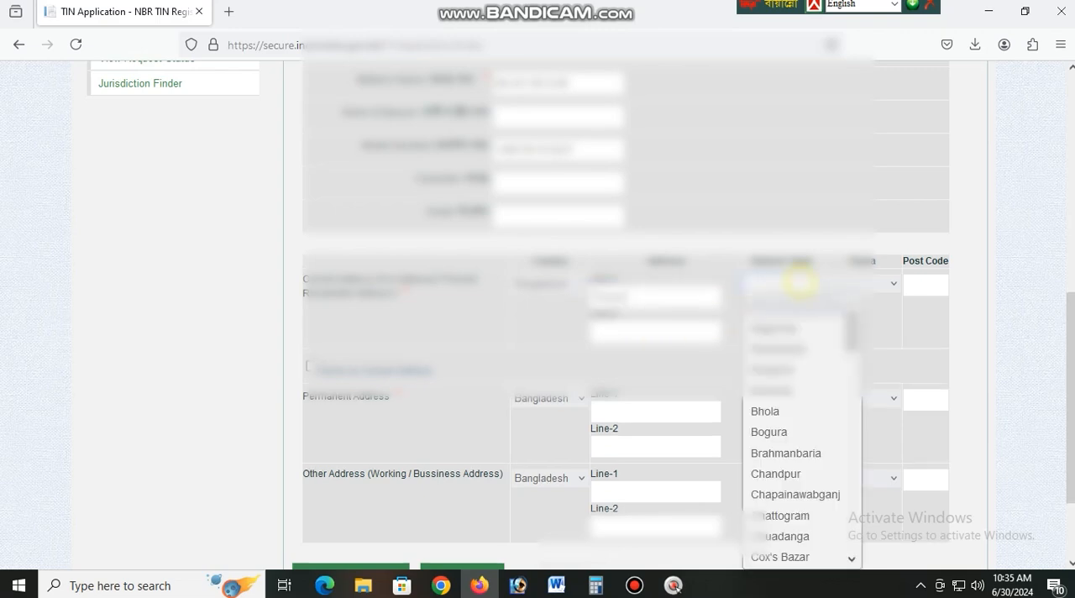
scroll(807, 393, "down", 8)
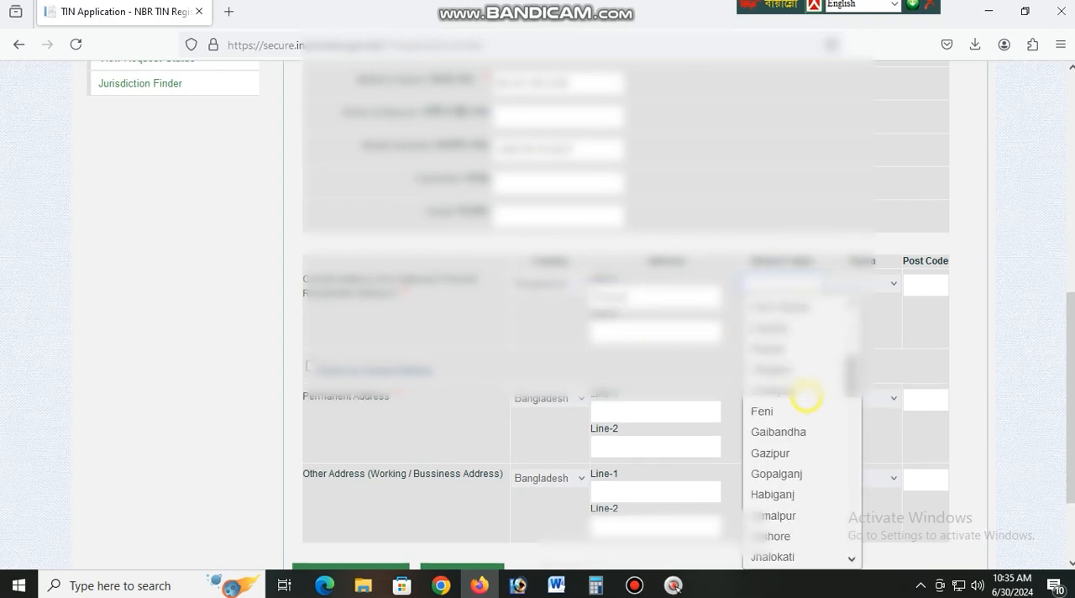
scroll(804, 395, "down", 4)
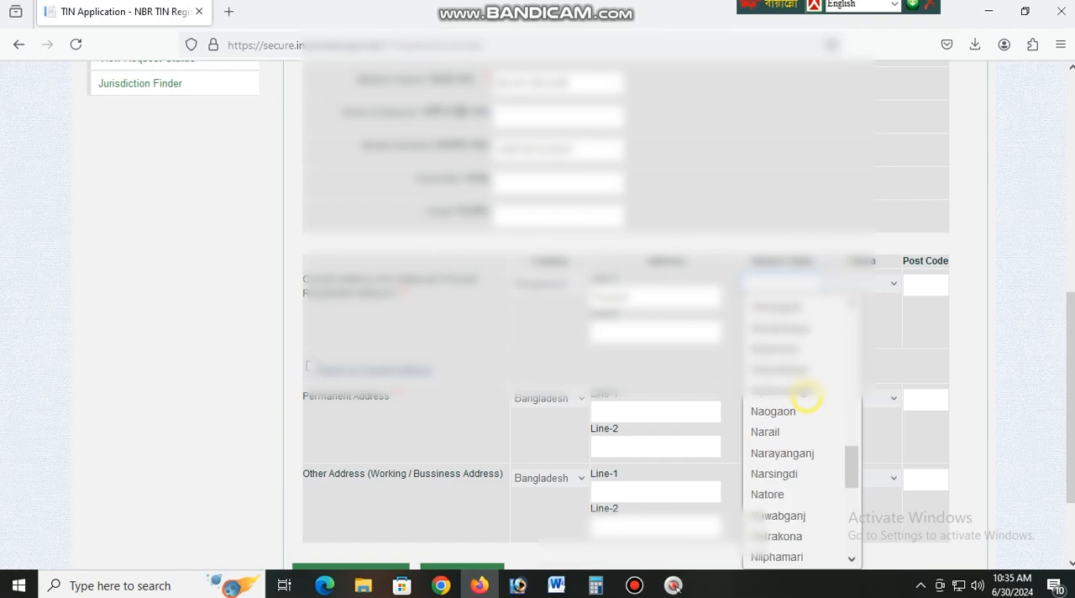
scroll(805, 396, "down", 2)
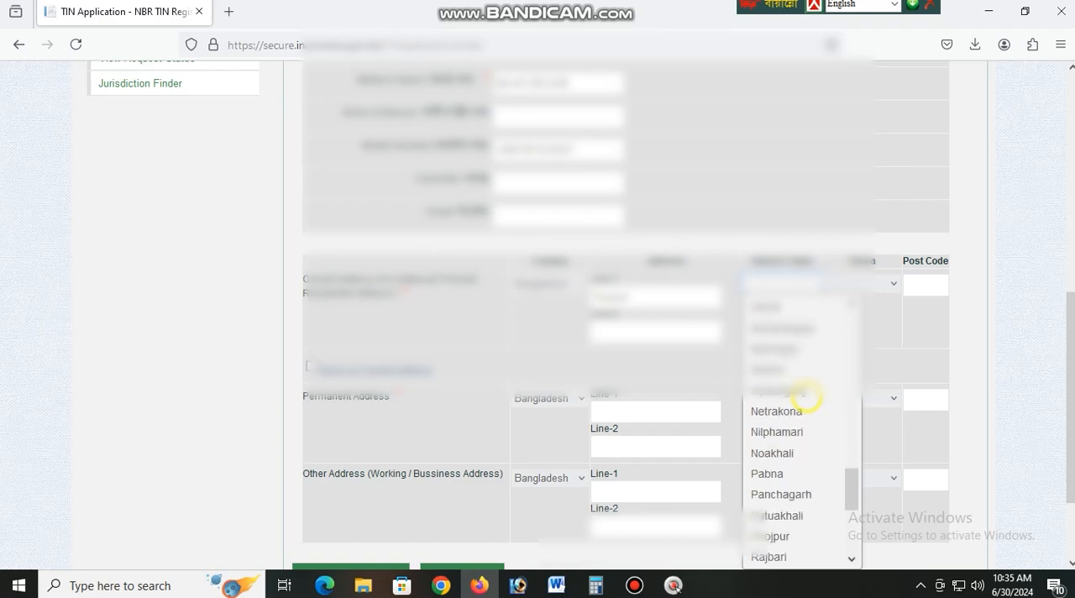
scroll(805, 395, "down", 4)
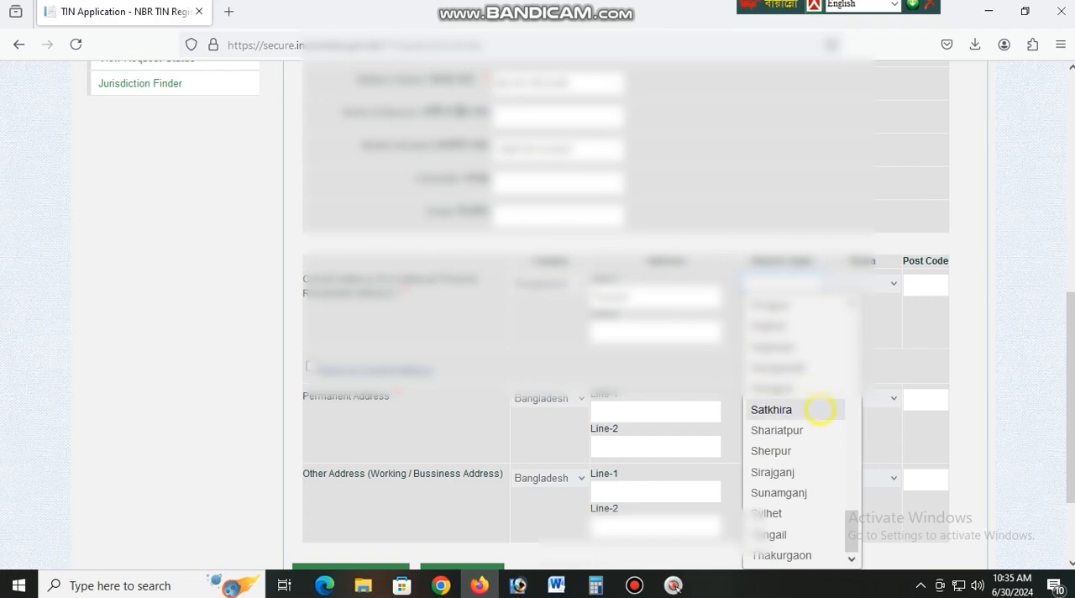
left_click_drag(852, 527, 859, 444)
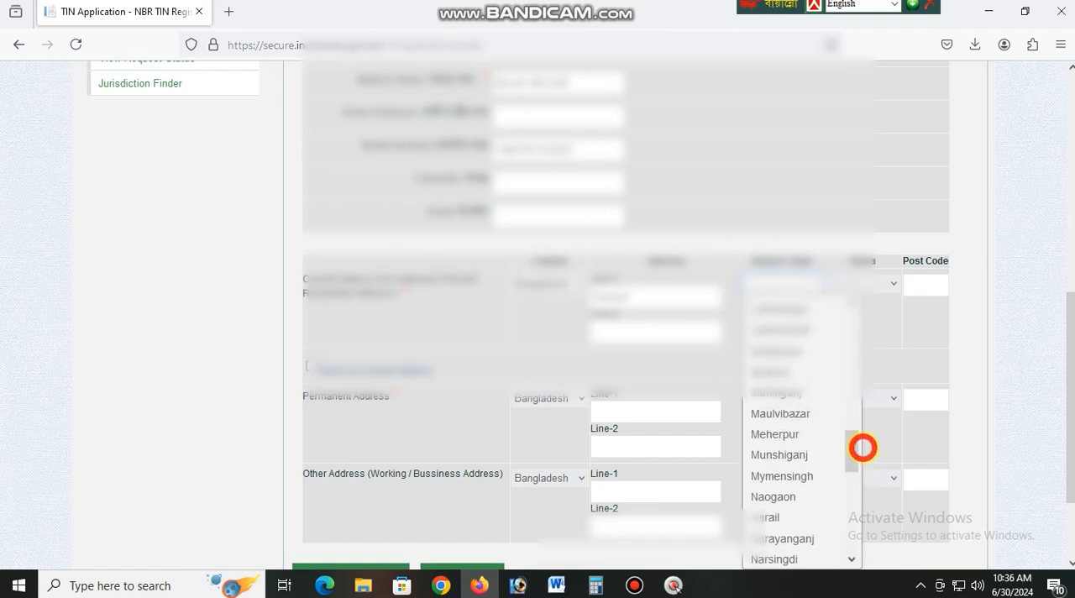
left_click(790, 349)
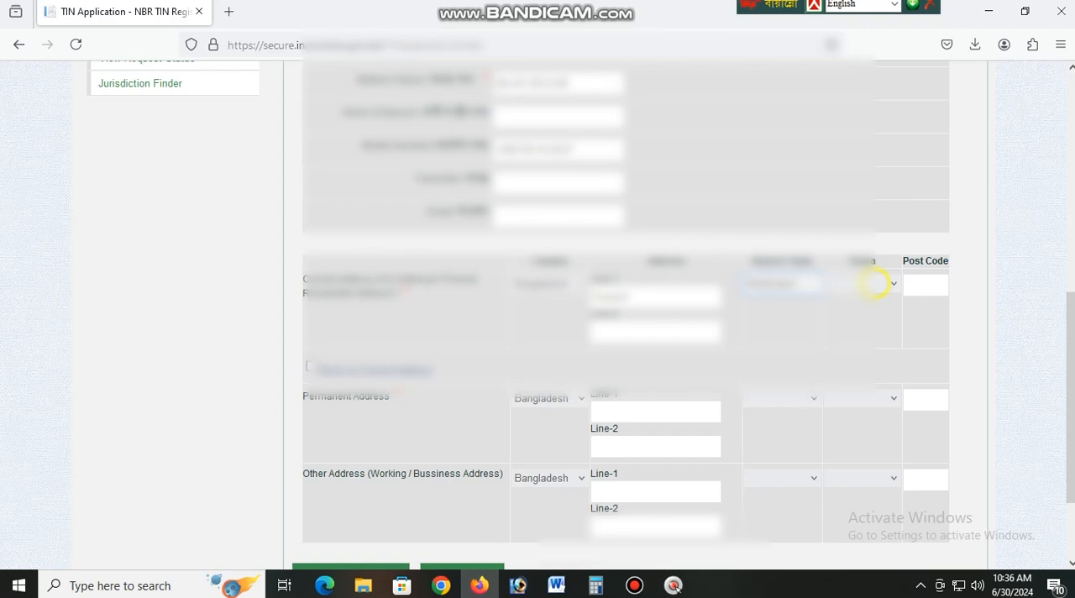
Select the thana of the current address and enter its post code.
left_click(876, 284)
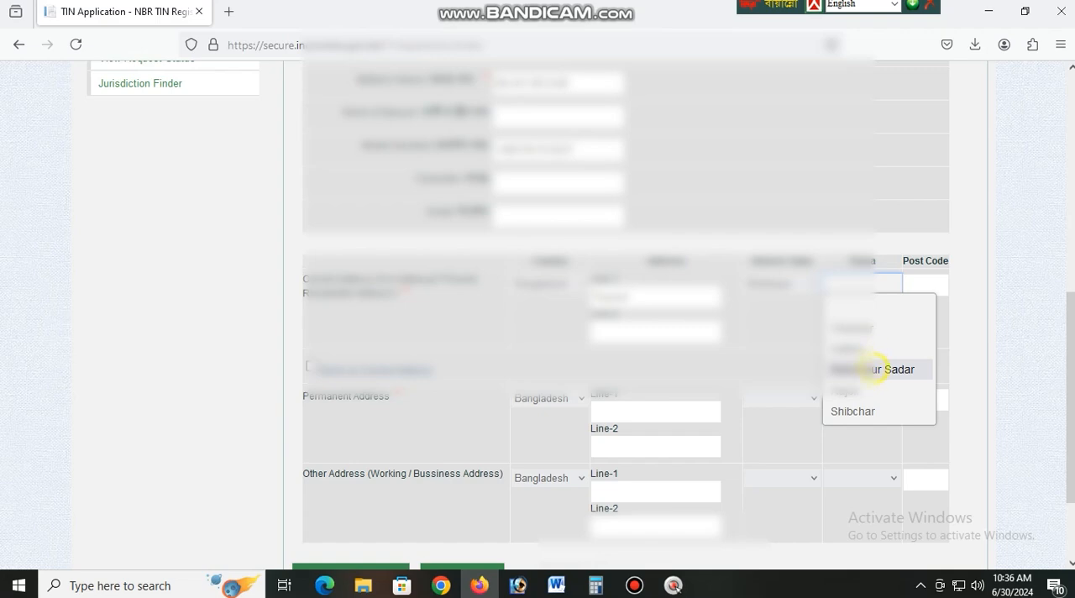
left_click(874, 370)
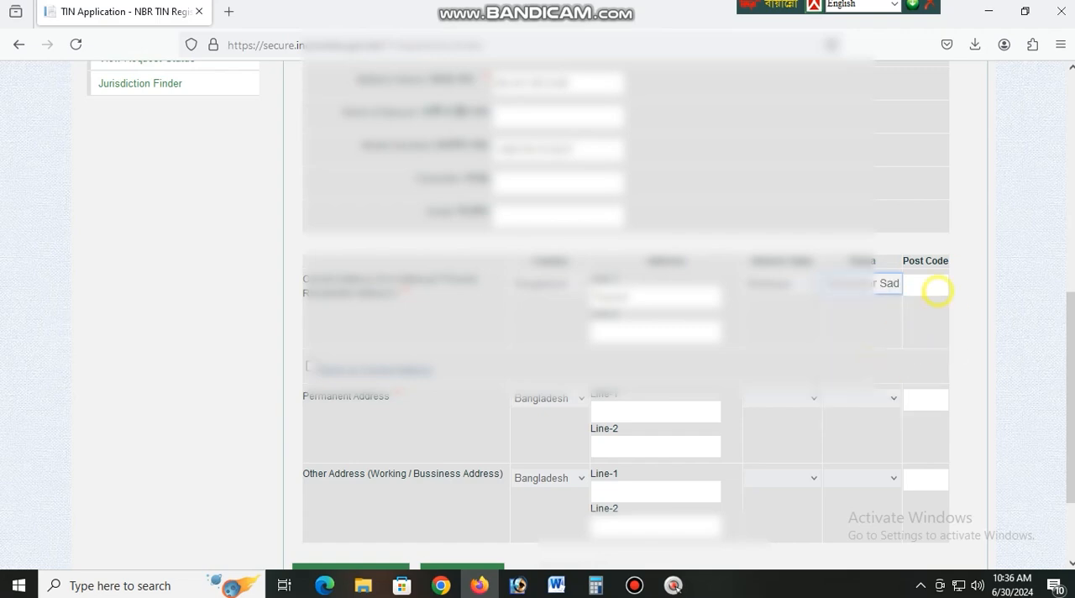
left_click(932, 286)
type("79")
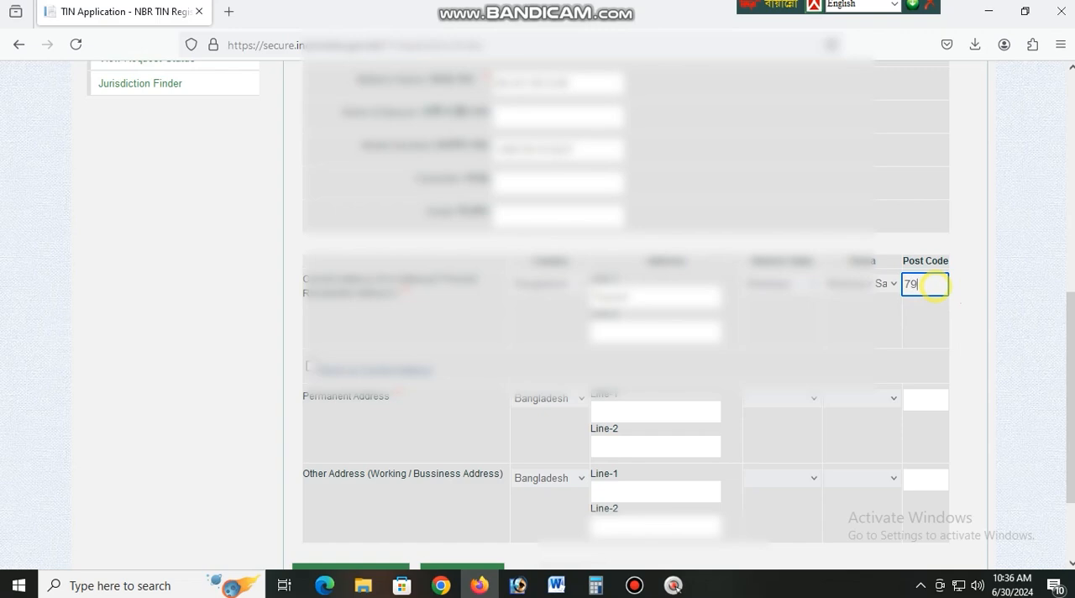
type("01")
Make the permanent address the same as the current address and continue to the final preview.
left_click(309, 365)
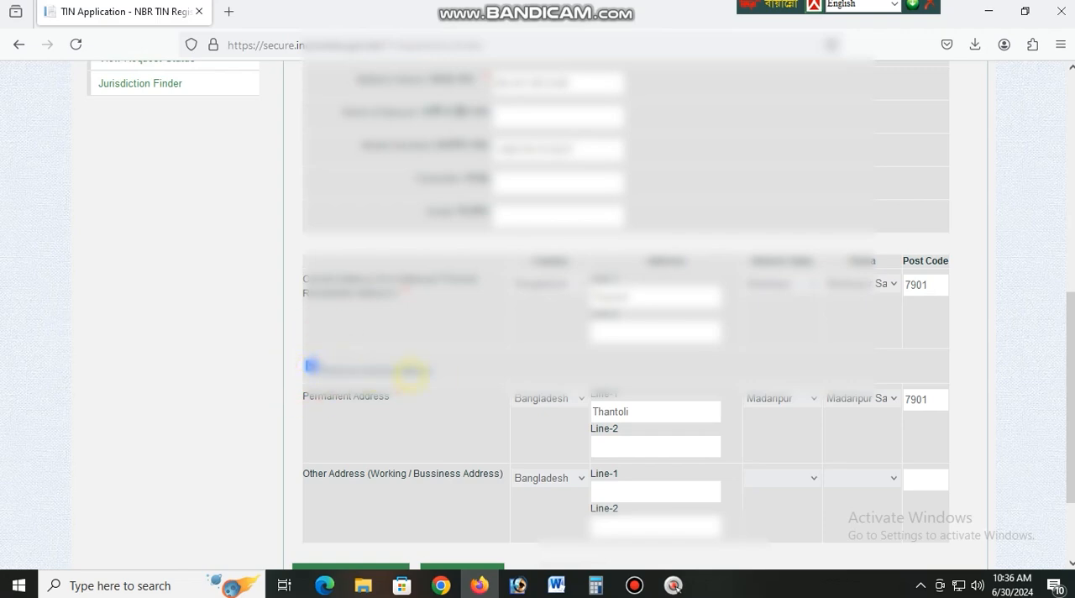
scroll(453, 376, "down", 3)
left_click(470, 463)
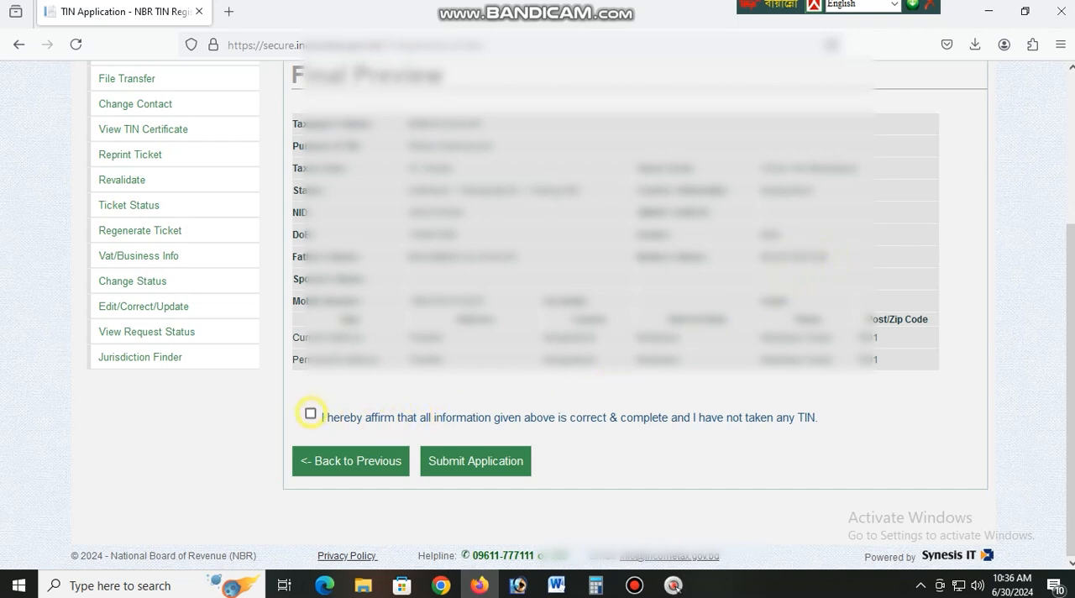
Affirm that the given information is correct and complete and submit the TIN application.
left_click(310, 413)
left_click(440, 460)
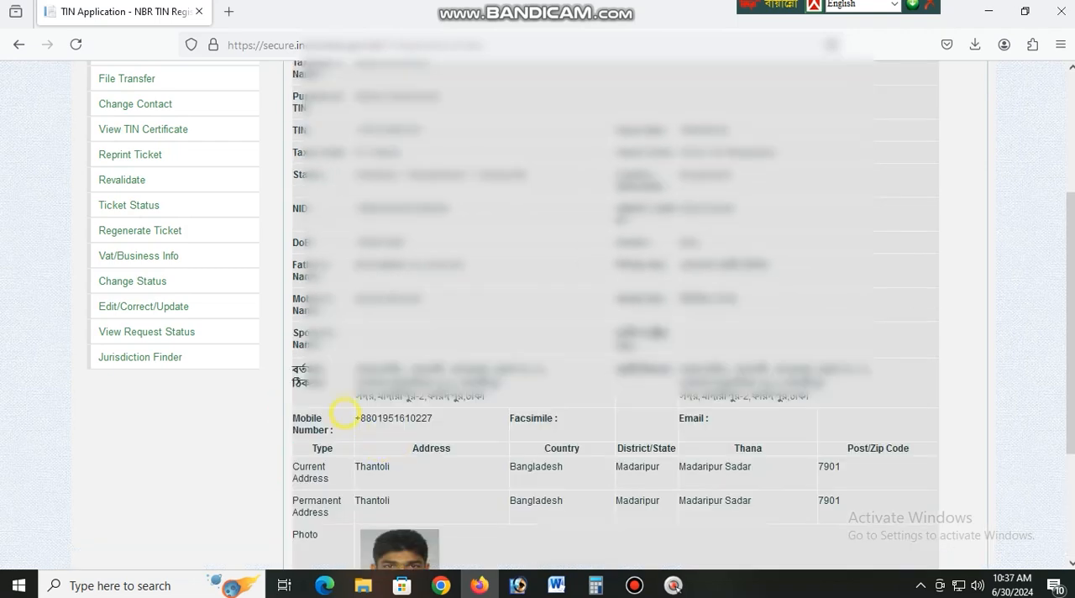
Open the TIN certificate issued for the application and save it as a PDF.
scroll(348, 413, "down", 3)
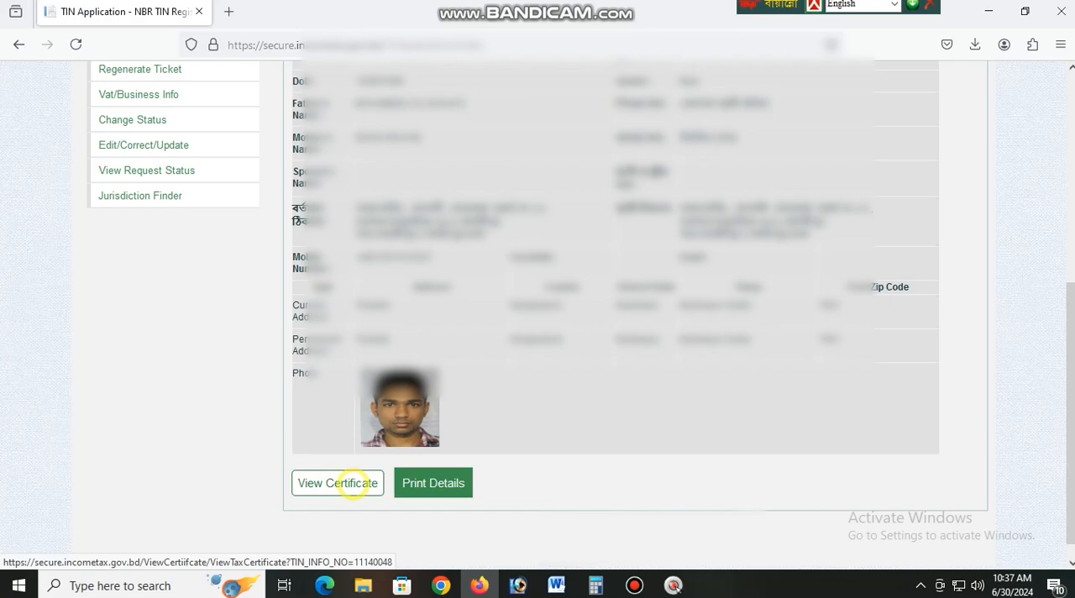
left_click(353, 484)
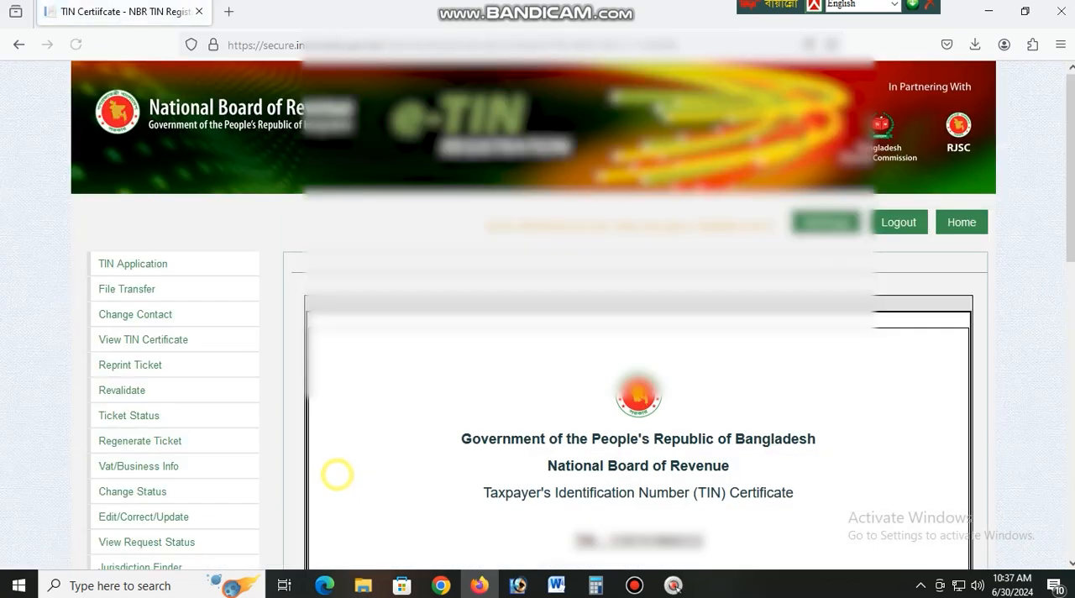
scroll(491, 451, "down", 5)
scroll(491, 452, "down", 4)
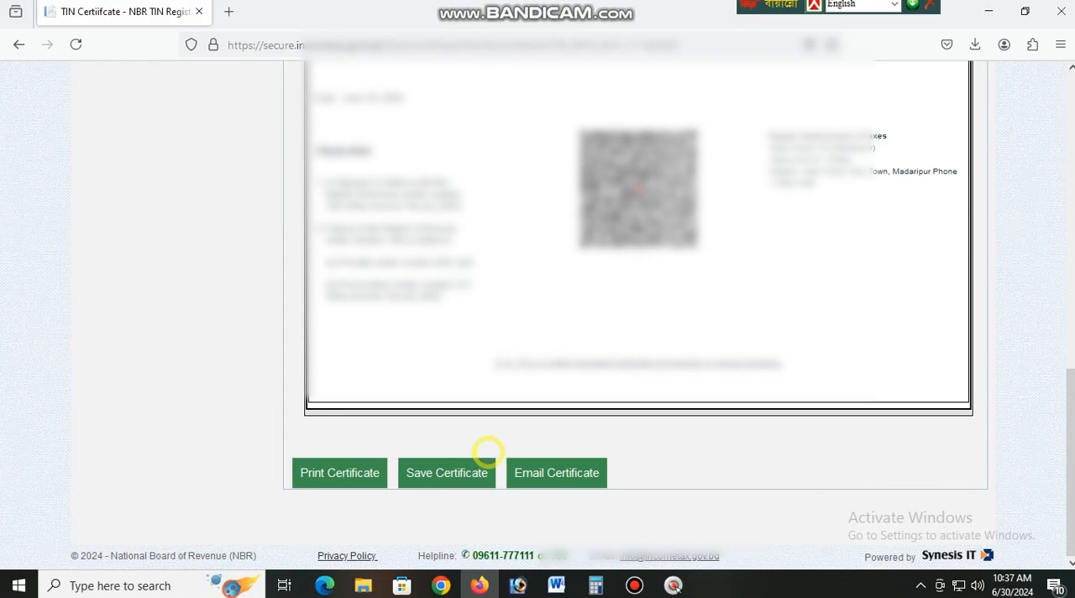
scroll(492, 454, "up", 4)
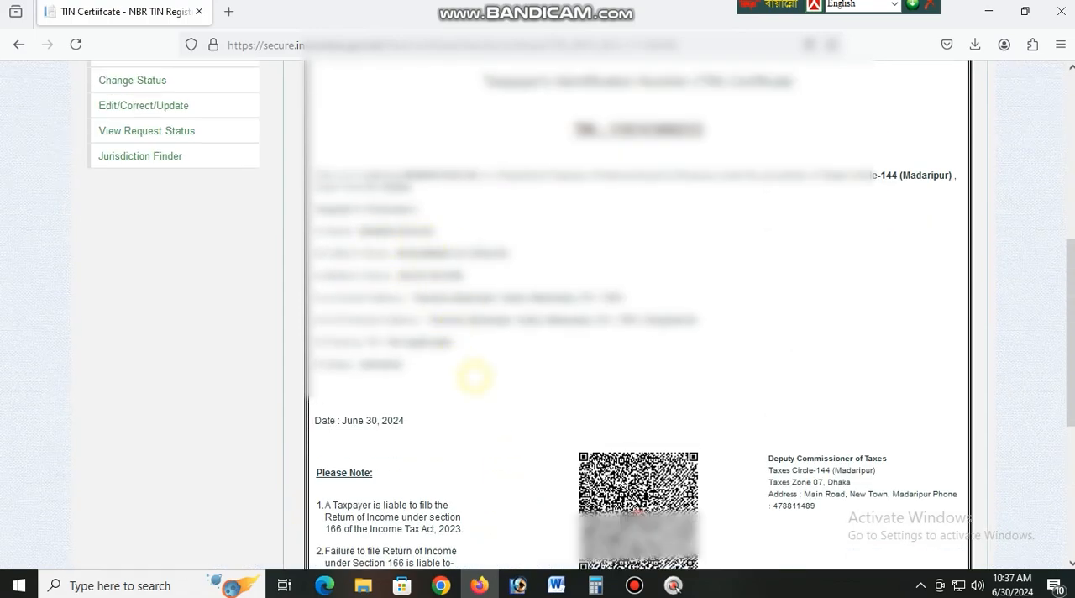
scroll(495, 411, "down", 4)
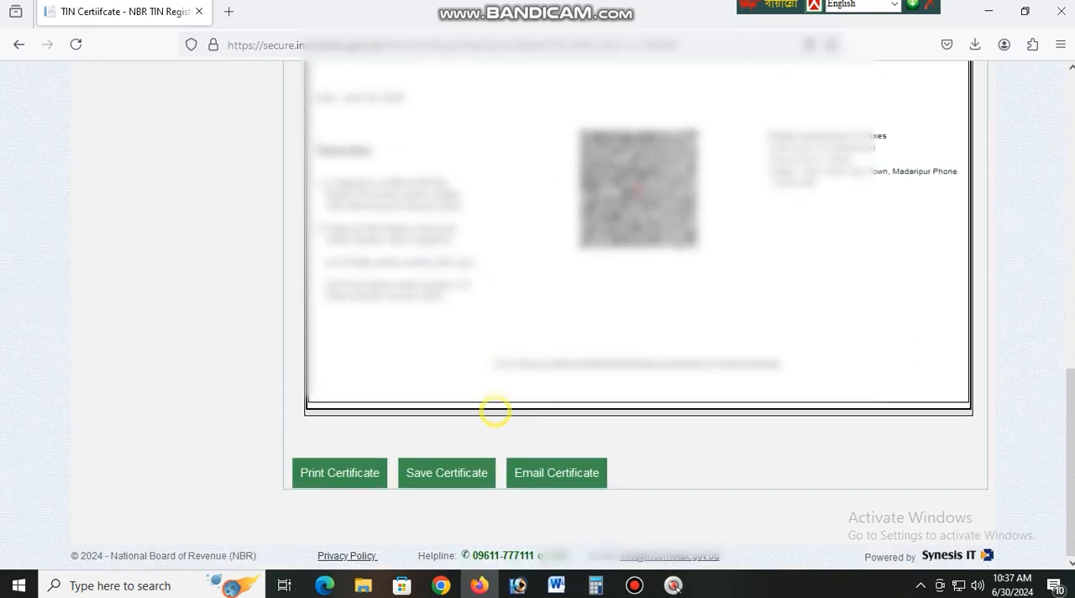
left_click(447, 473)
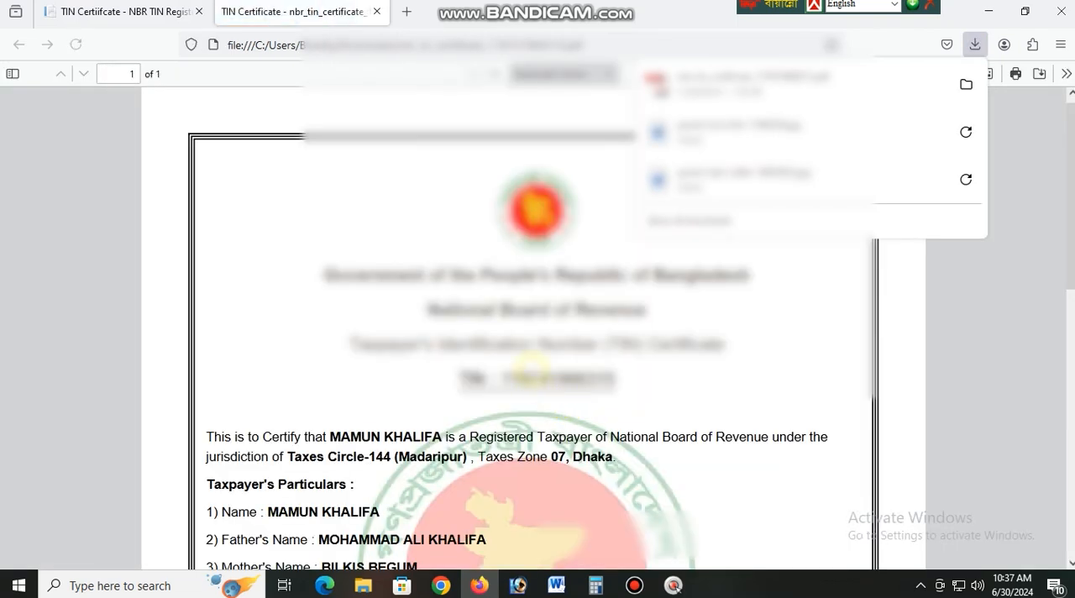
scroll(531, 368, "down", 5)
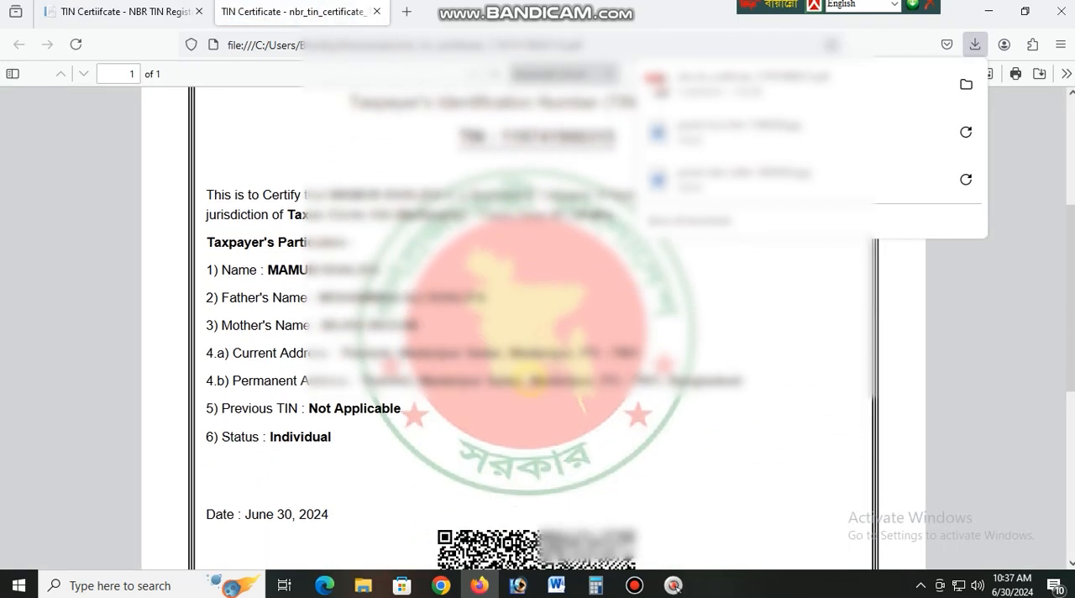